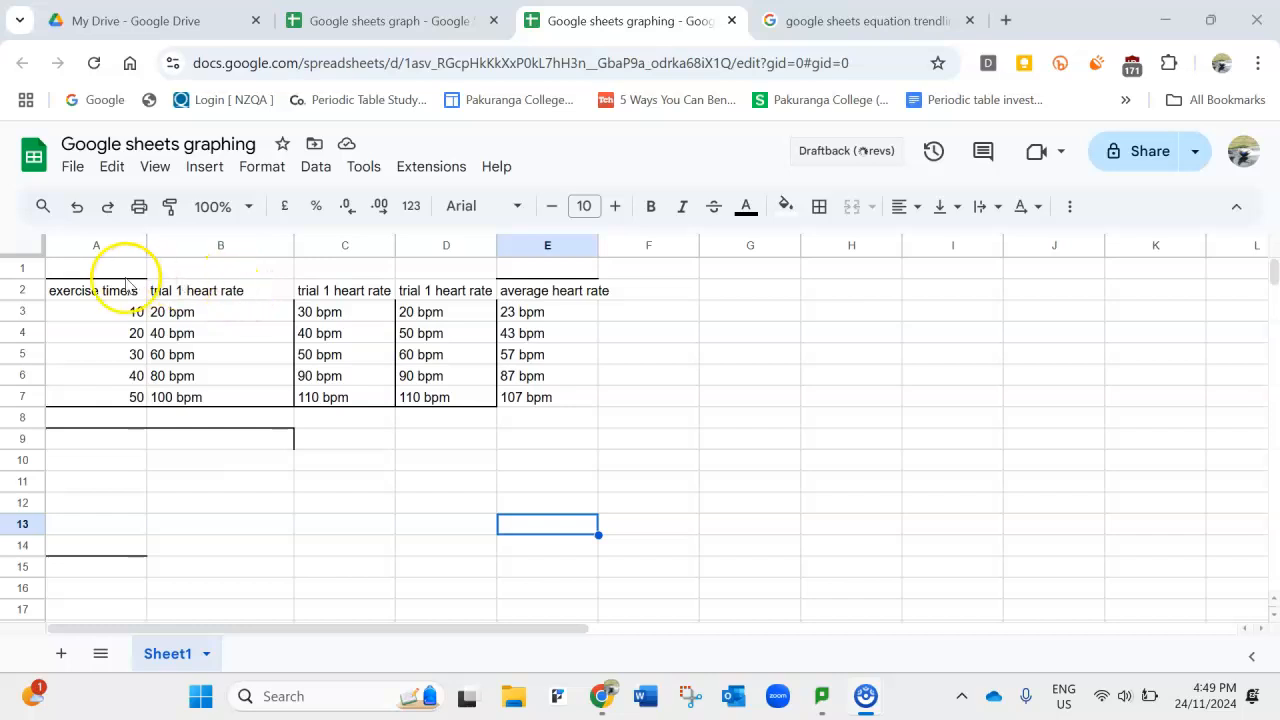
- Copy the exercise time/s column, header and values, from A2:A7 to the range starting at C10
left_click_drag(126, 294, 130, 397)
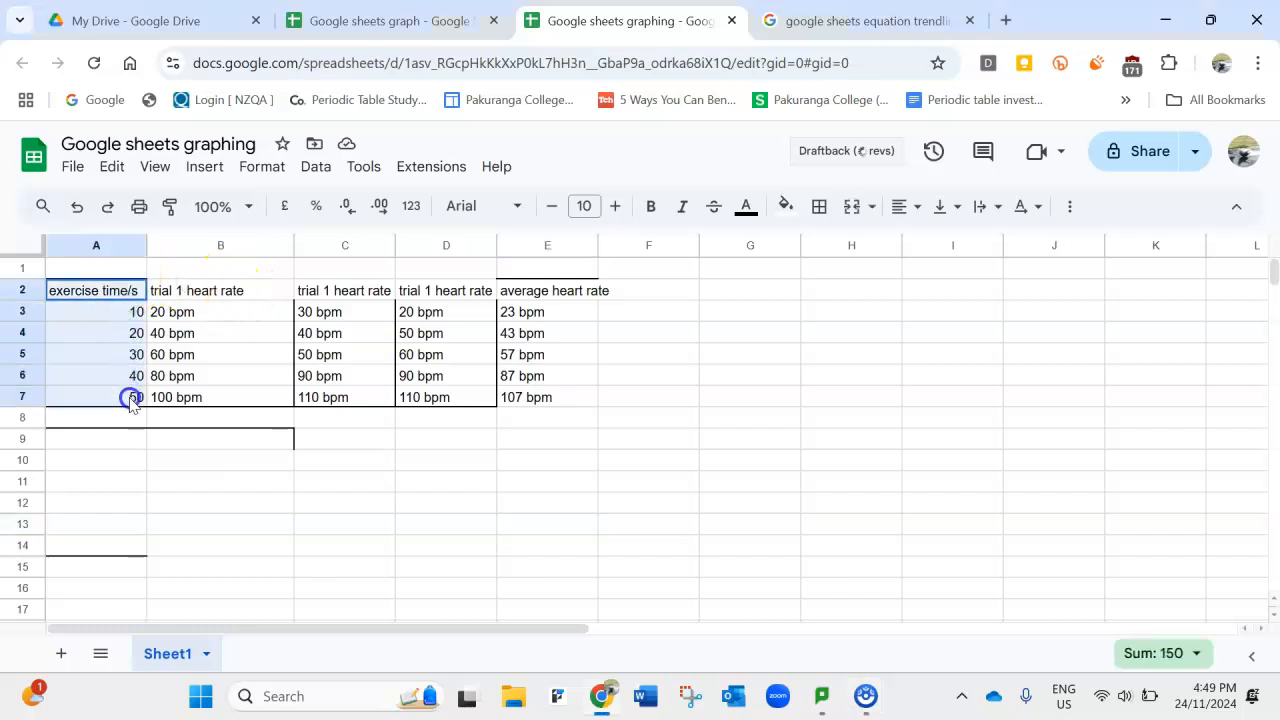
key("ctrl+c")
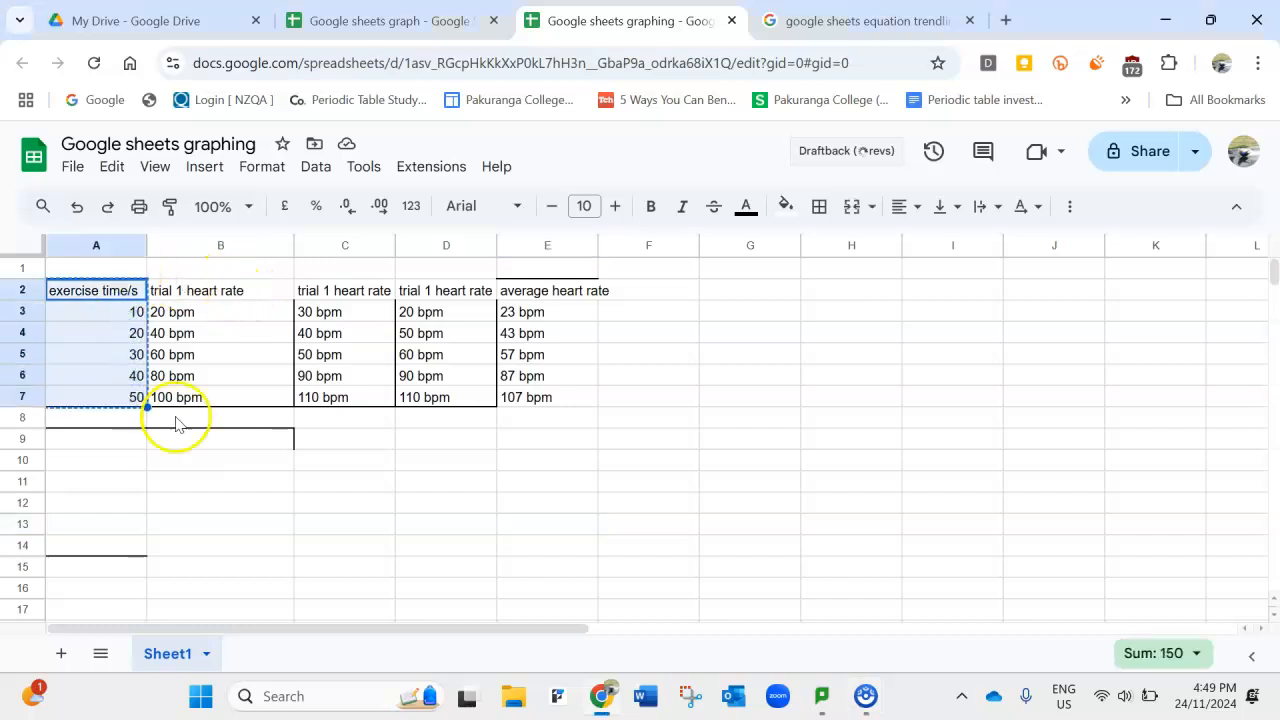
left_click(343, 463)
key("ctrl+v")
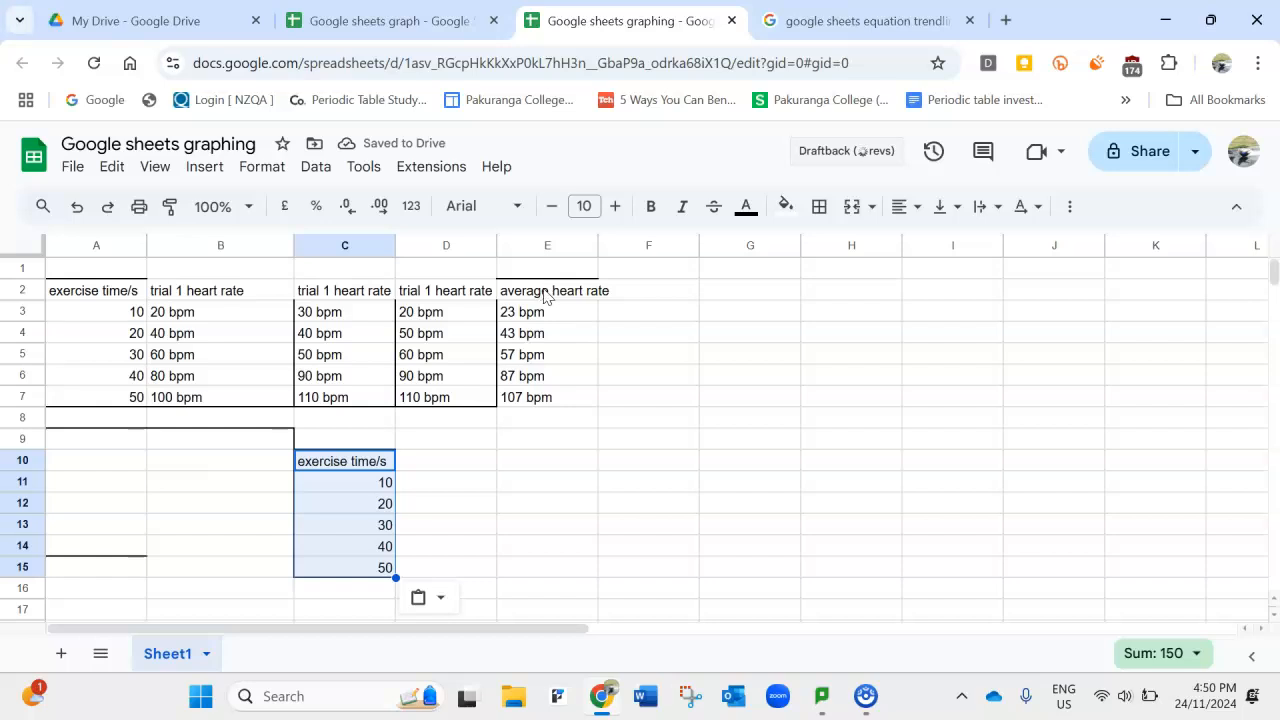
- Copy the average heart rate column from E2:E7 into the range starting at D10, beside the copied exercise times
left_click_drag(545, 296, 545, 398)
key("ctrl+c")
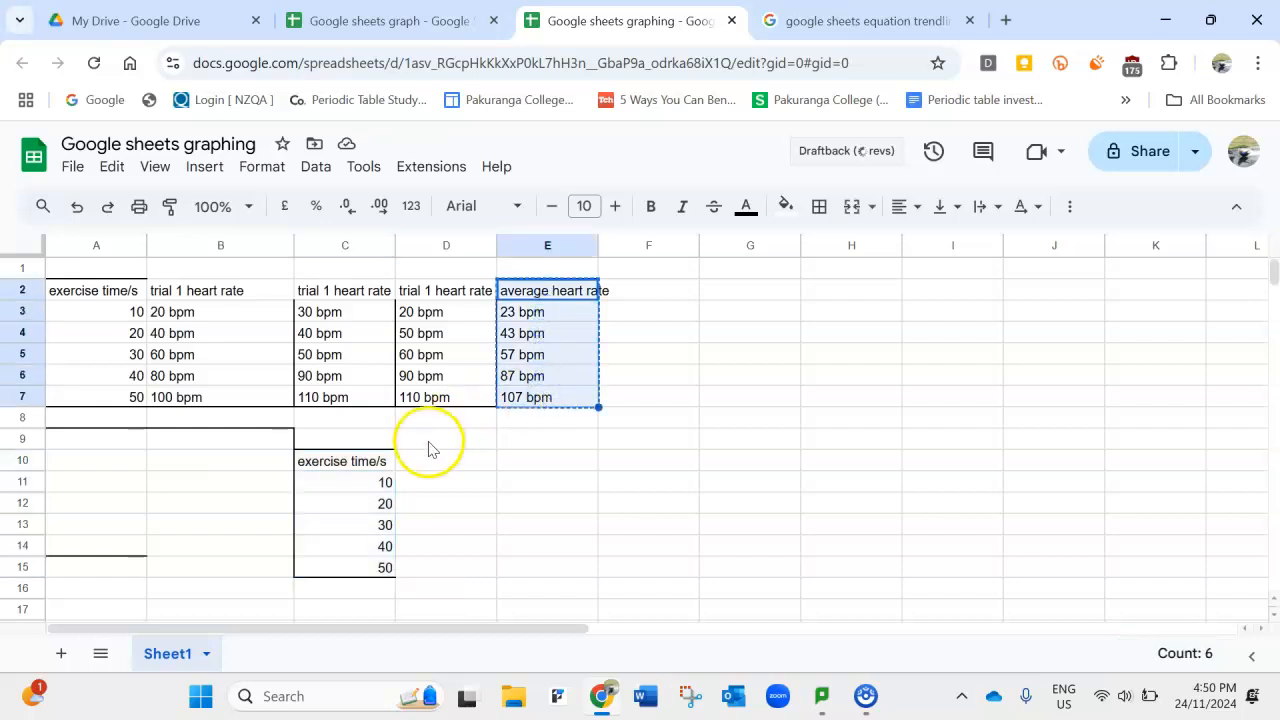
left_click(430, 462)
key("ctrl+v")
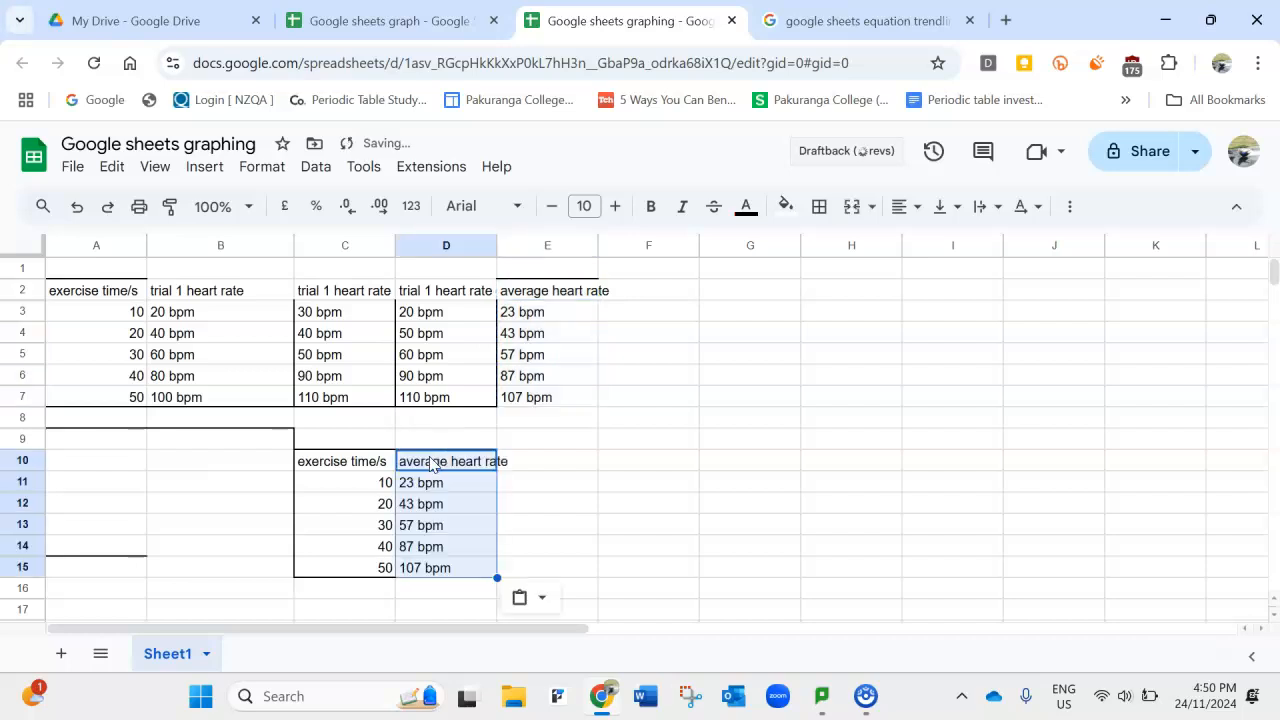
left_click(560, 461)
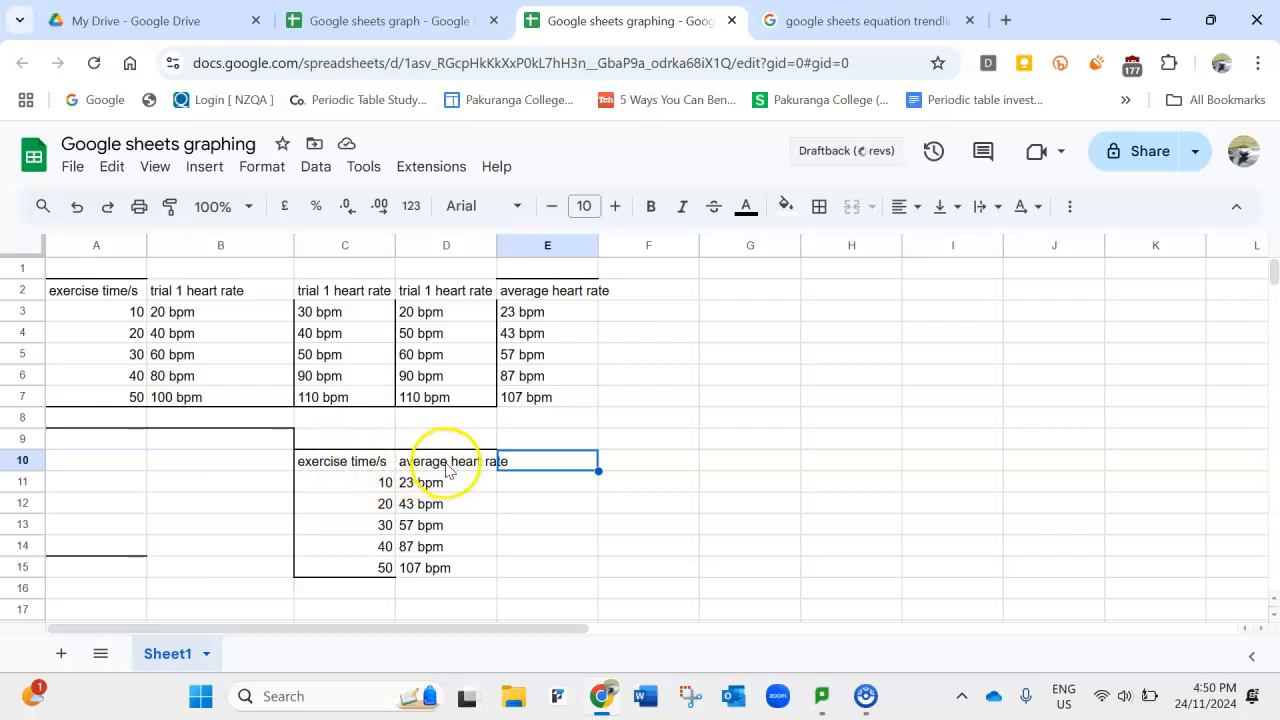
- Remove the bpm unit from the copied heart rates in D11:D15, leaving the numbers 23, 43, 57, 87 and 107
double_click(420, 481)
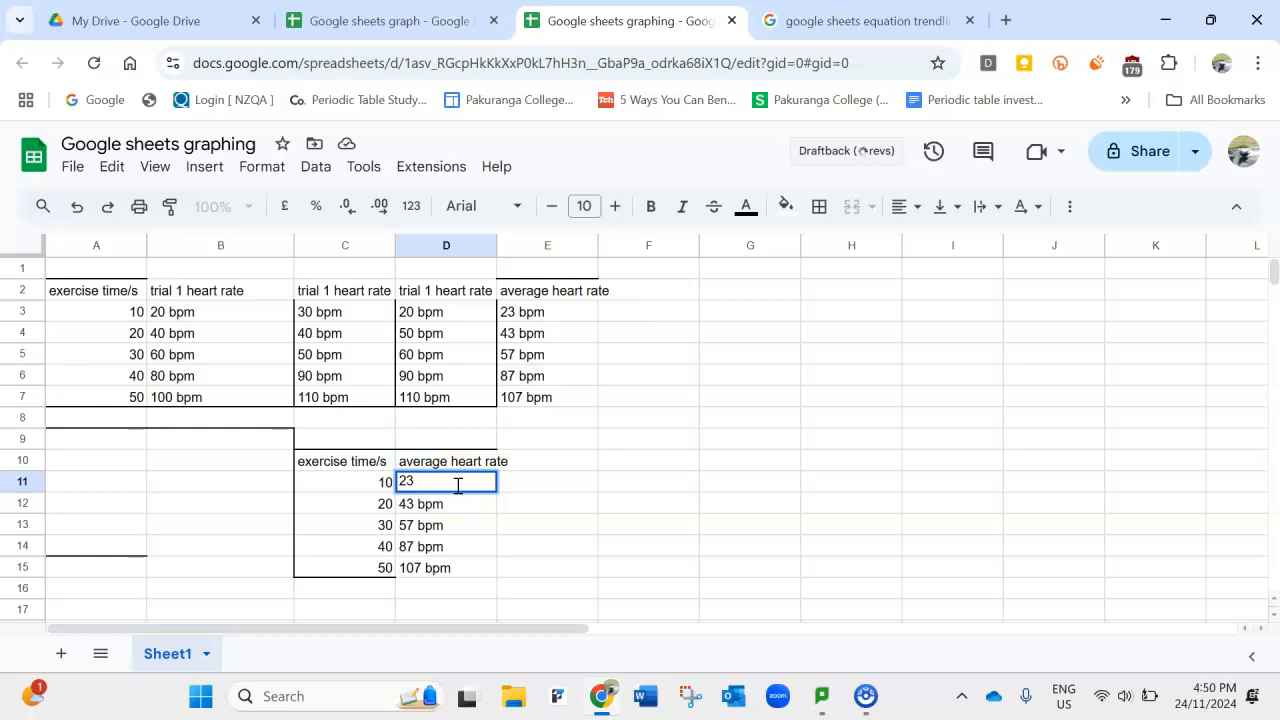
left_click(453, 504)
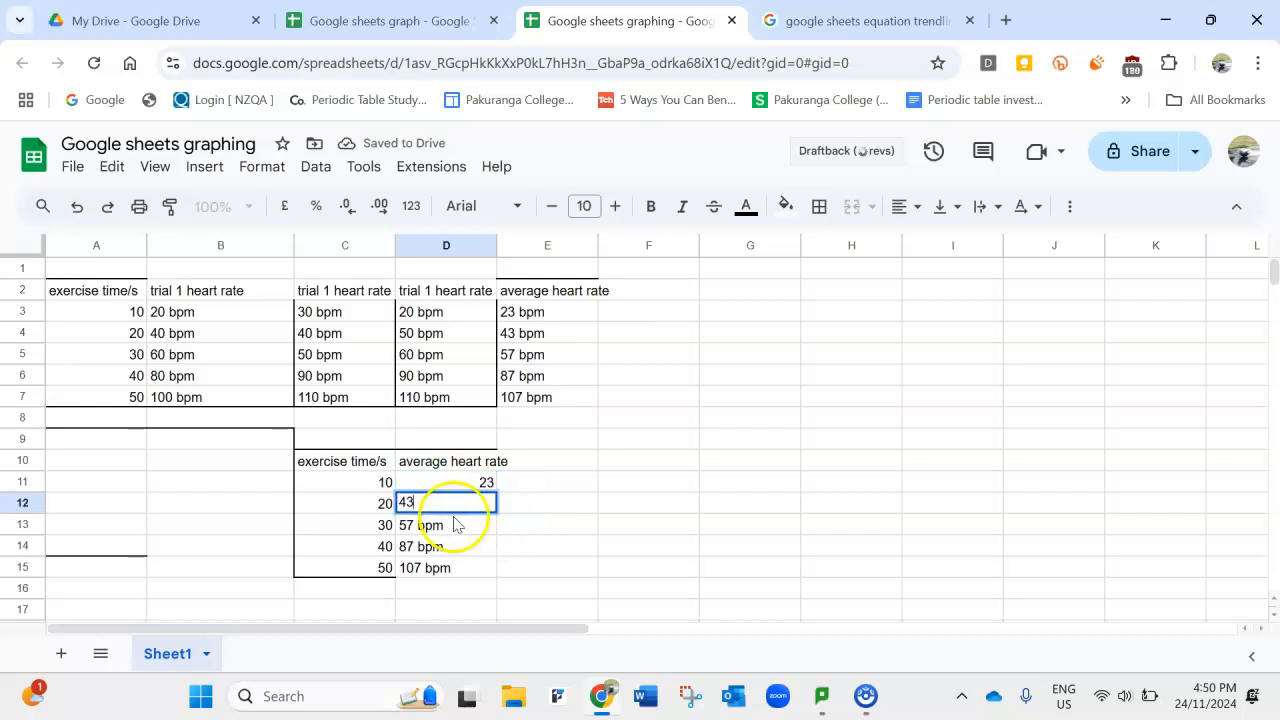
double_click(448, 526)
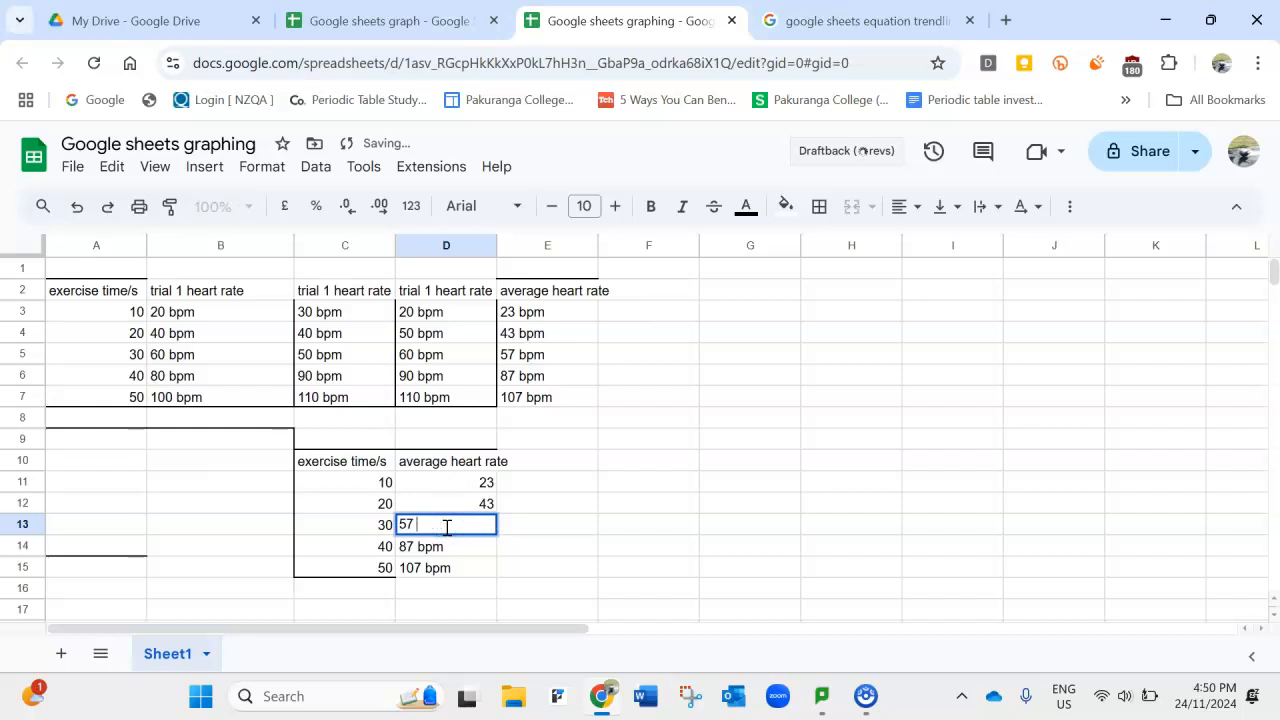
double_click(446, 547)
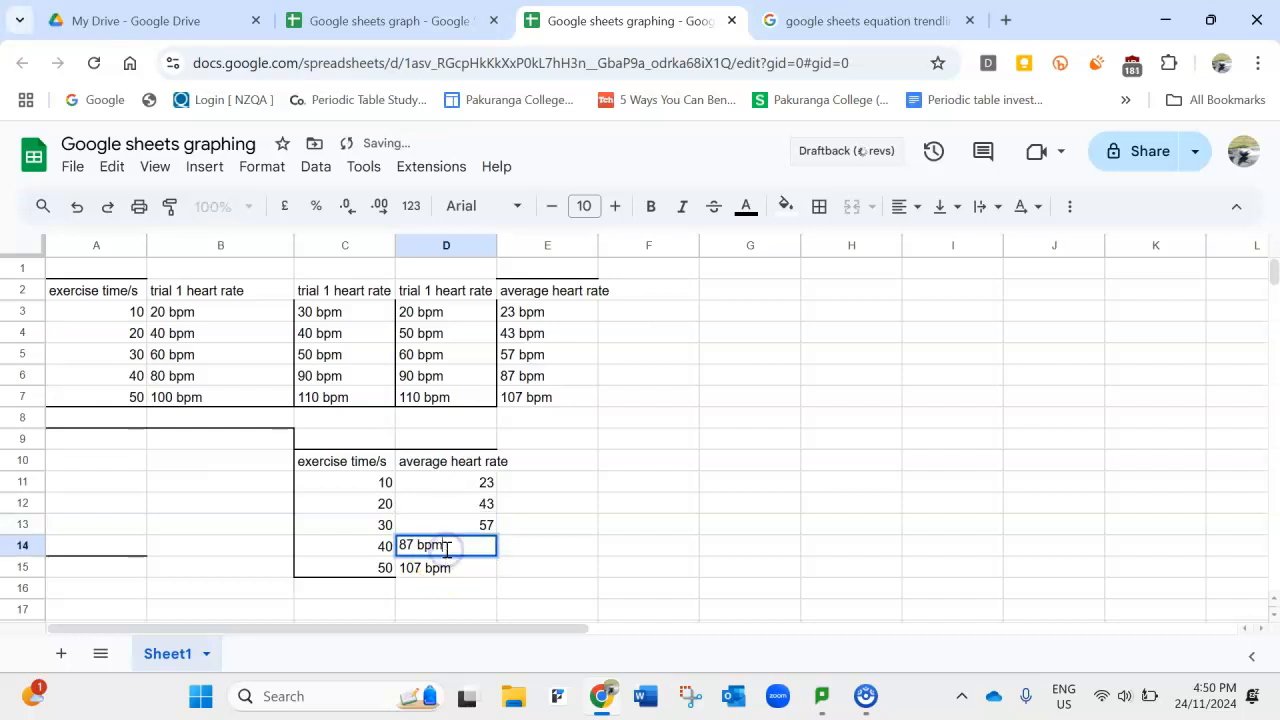
double_click(457, 568)
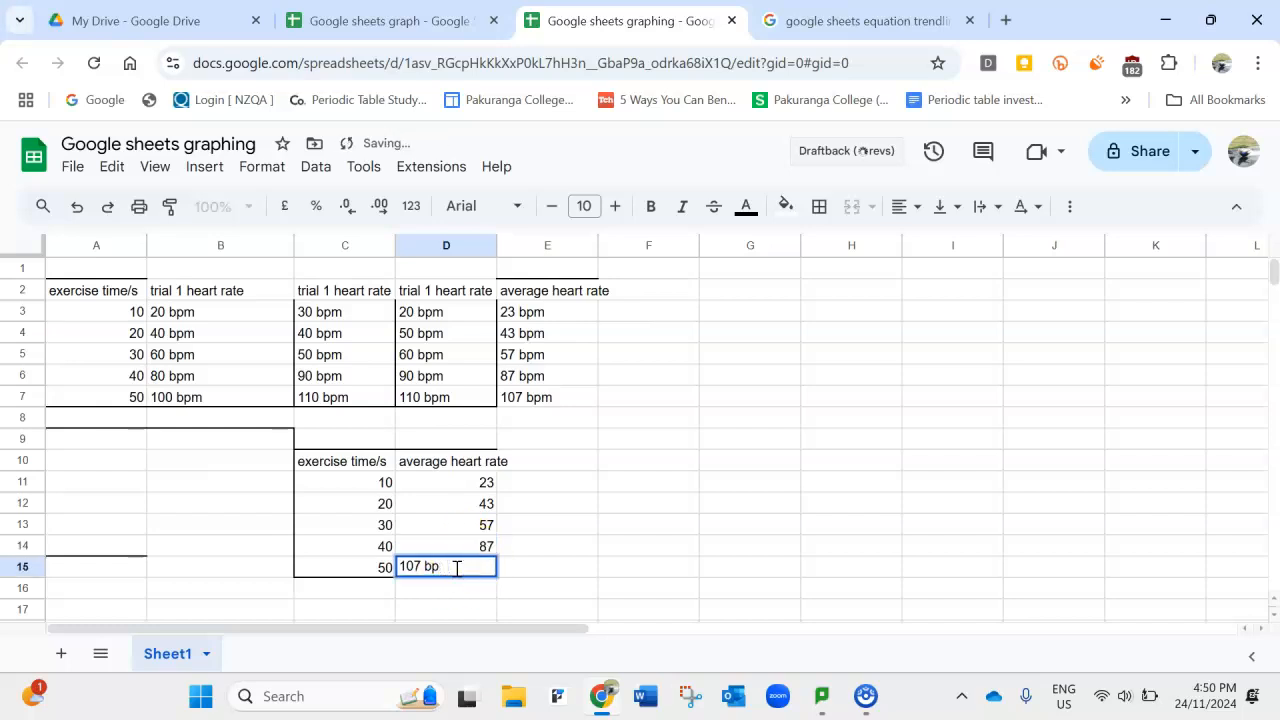
left_click(740, 550)
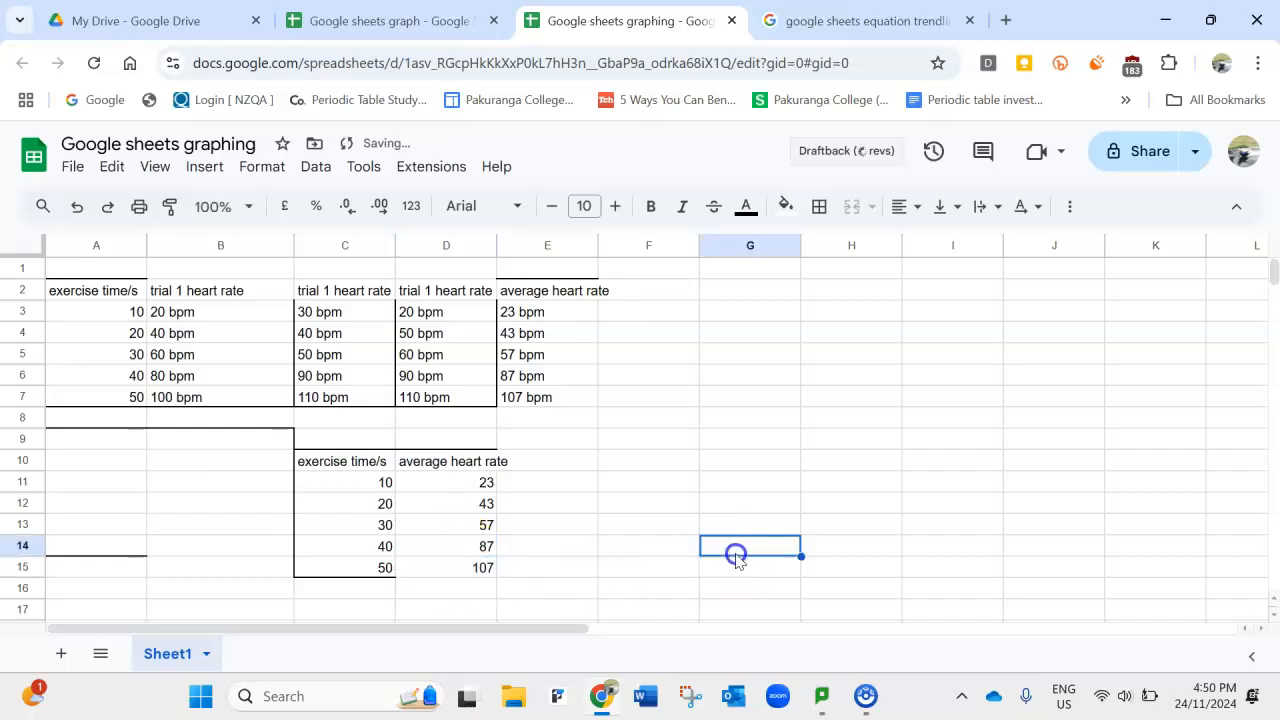
- Widen column D and change the header in D10 to "average heart rate/bpm"
left_click(488, 464)
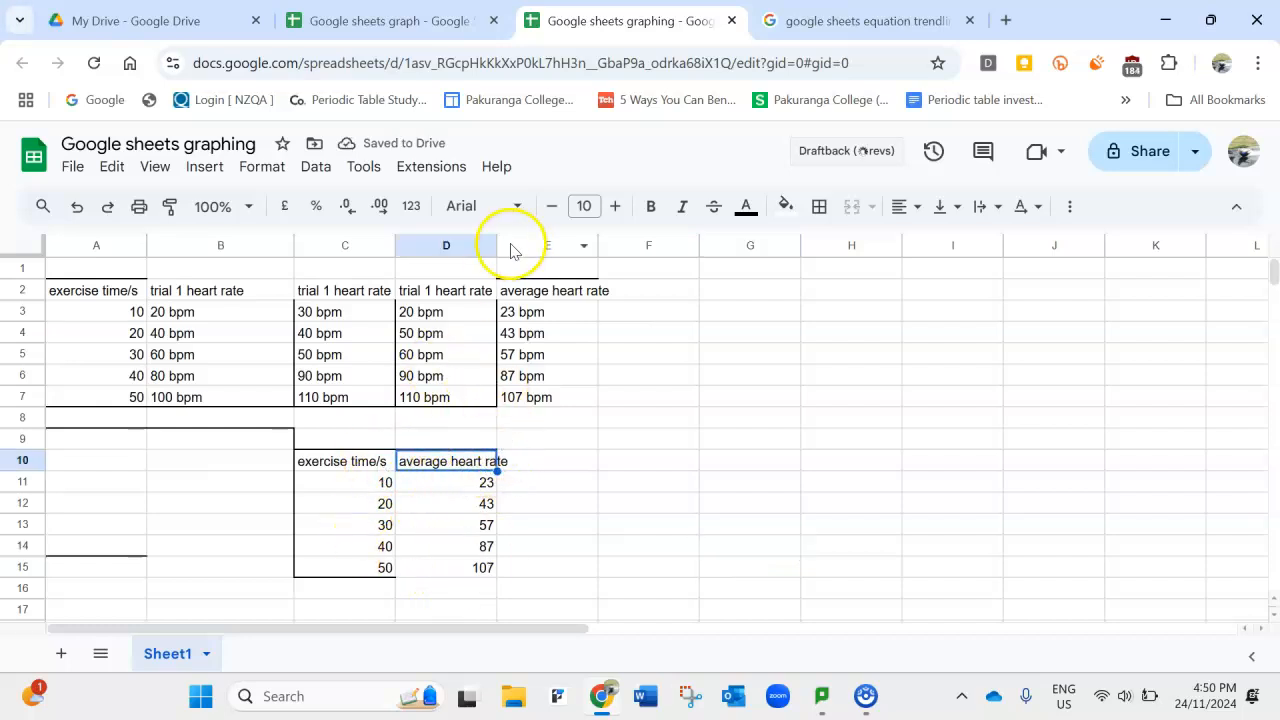
left_click_drag(497, 250, 529, 250)
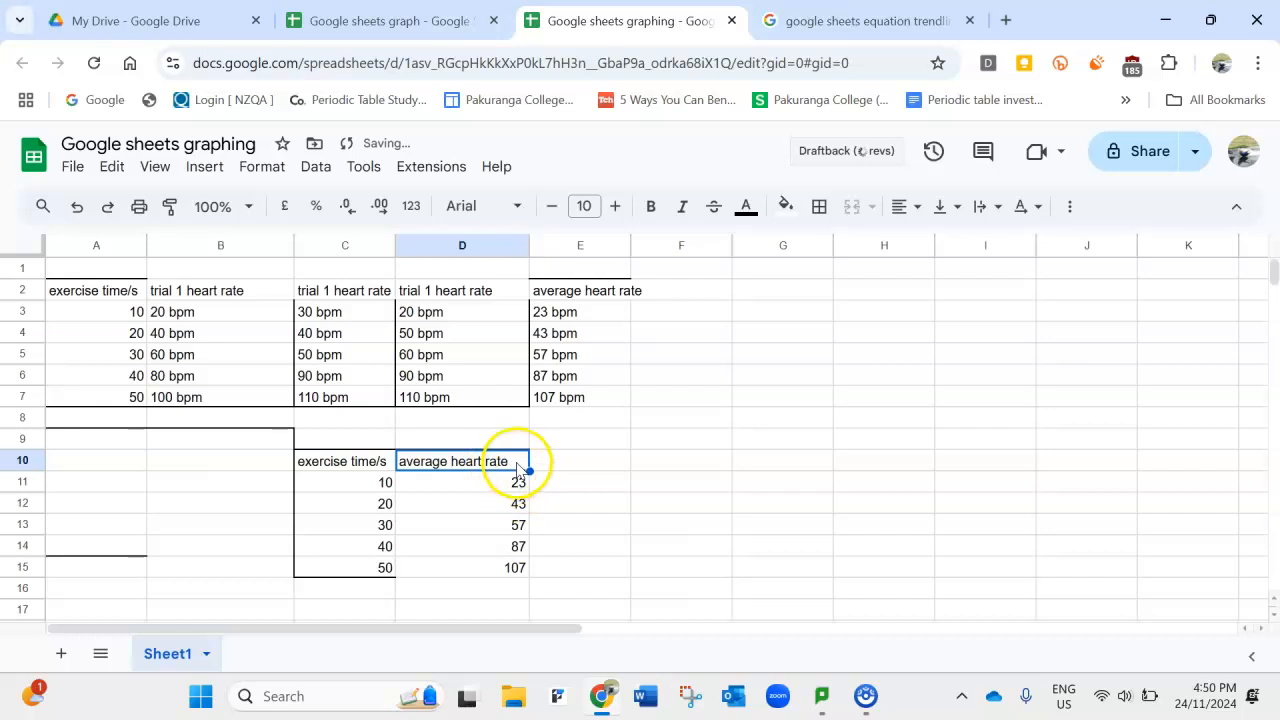
double_click(510, 464)
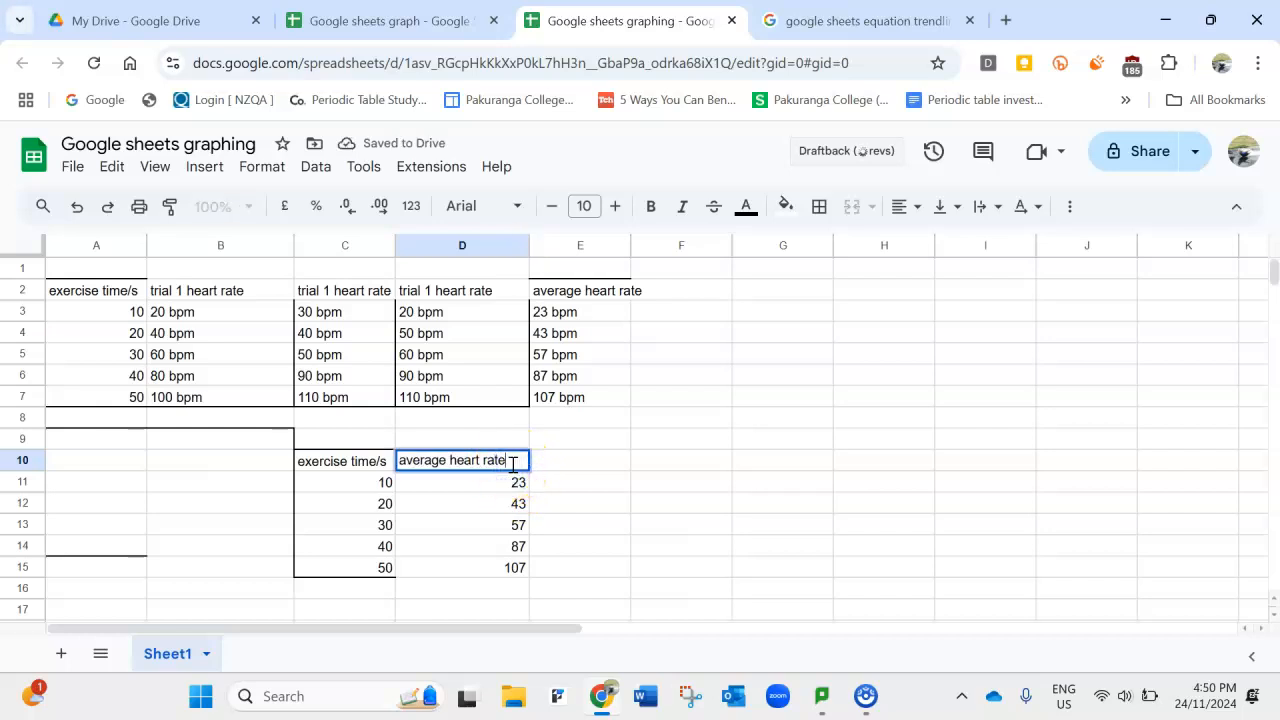
type("/bpm")
left_click(603, 526)
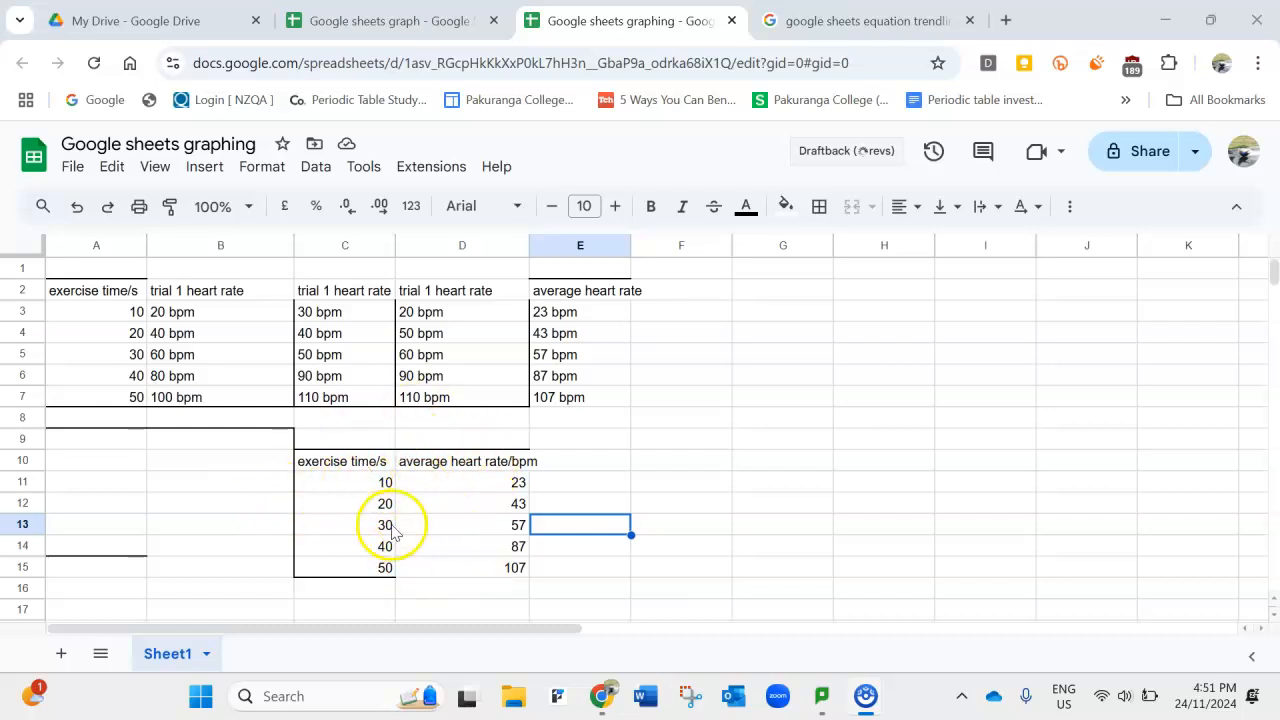
- Insert a chart from the exercise time and average heart rate data in C10:D15
left_click_drag(325, 468, 474, 566)
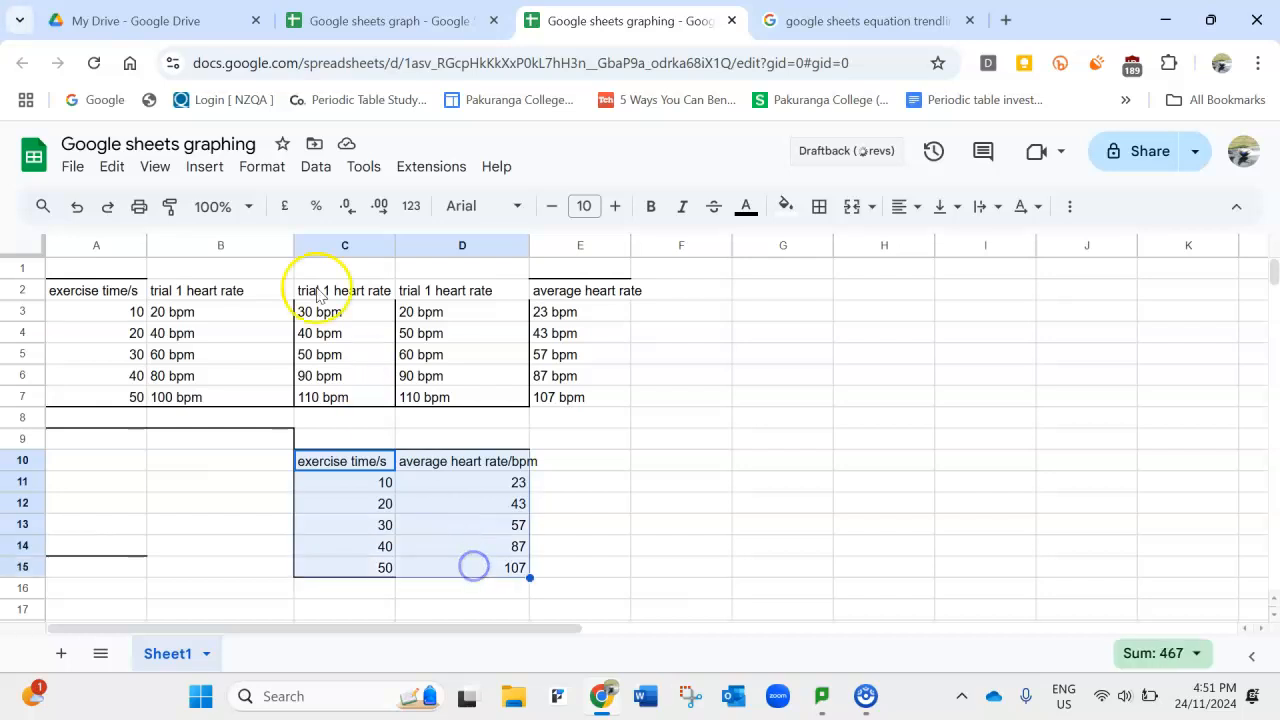
left_click(208, 175)
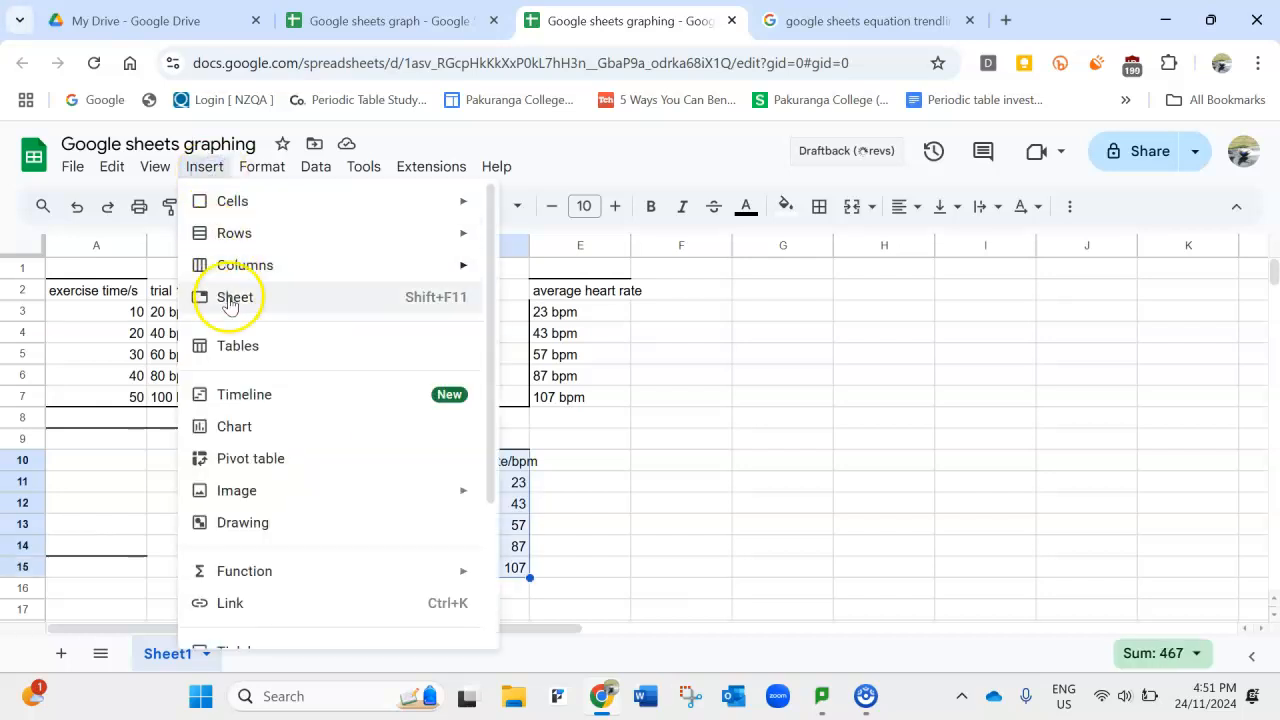
left_click(249, 428)
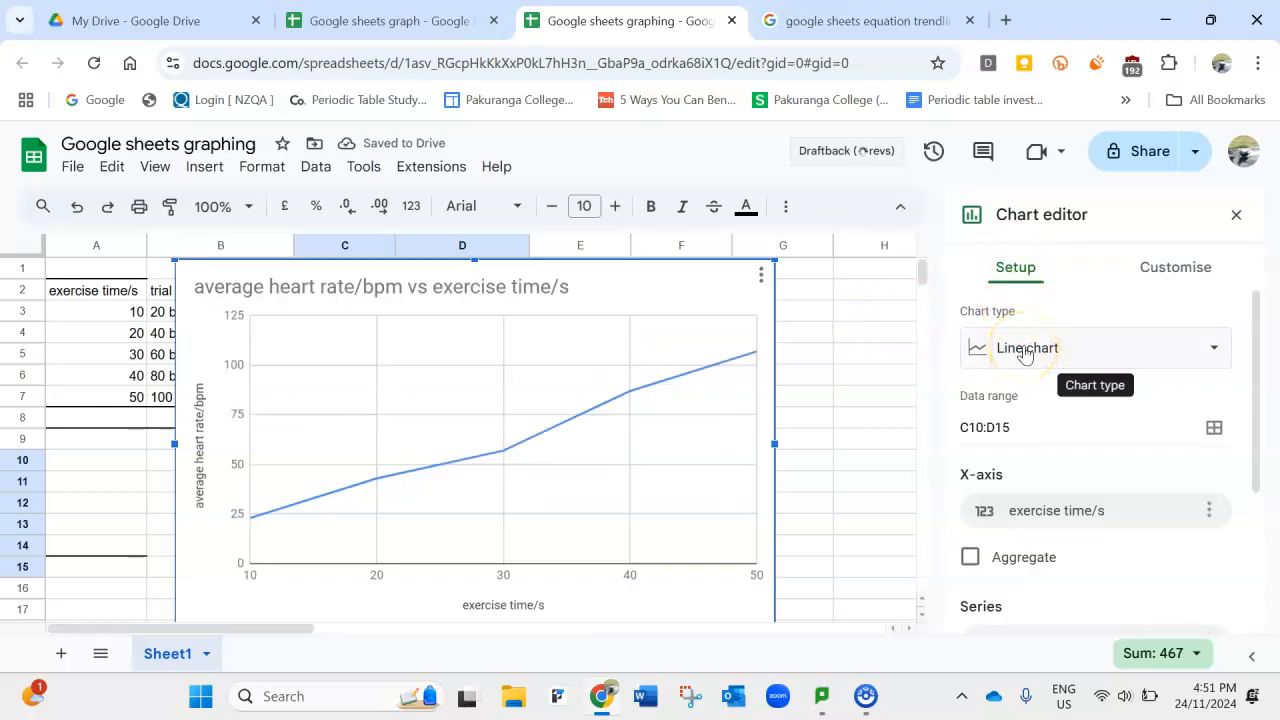
- Change the heart rate chart's type to Scatter chart
left_click(1214, 349)
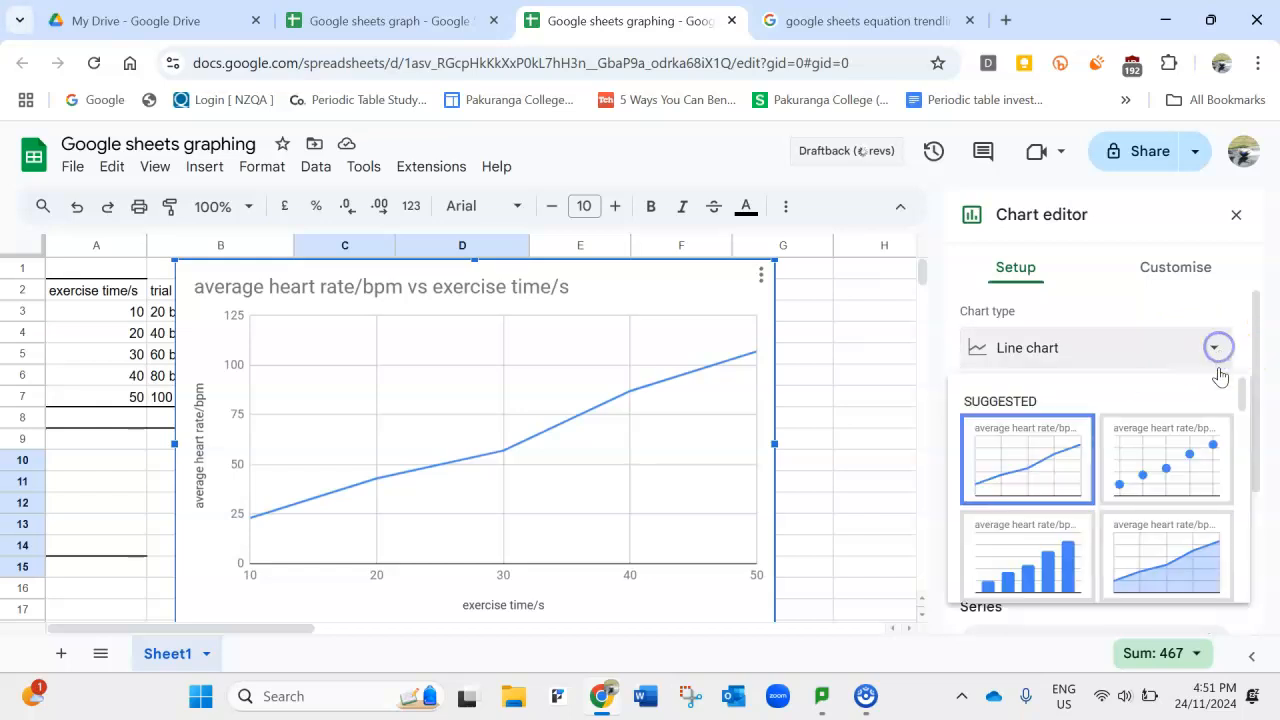
mouse_move(1252, 378)
left_mouse_down()
mouse_move(1256, 475)
mouse_move(1249, 380)
left_mouse_up()
left_click(1214, 341)
scroll(1122, 483, "down", 2)
scroll(1122, 483, "down", 5)
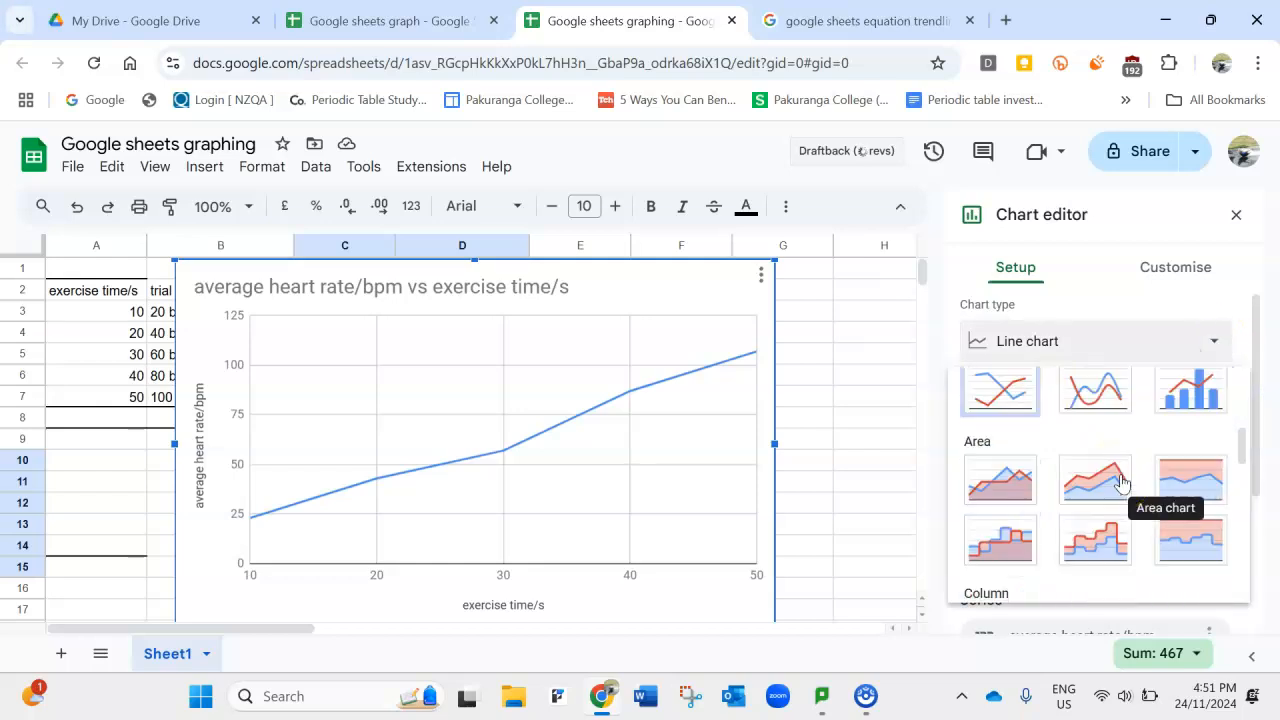
scroll(1100, 490, "down", 1)
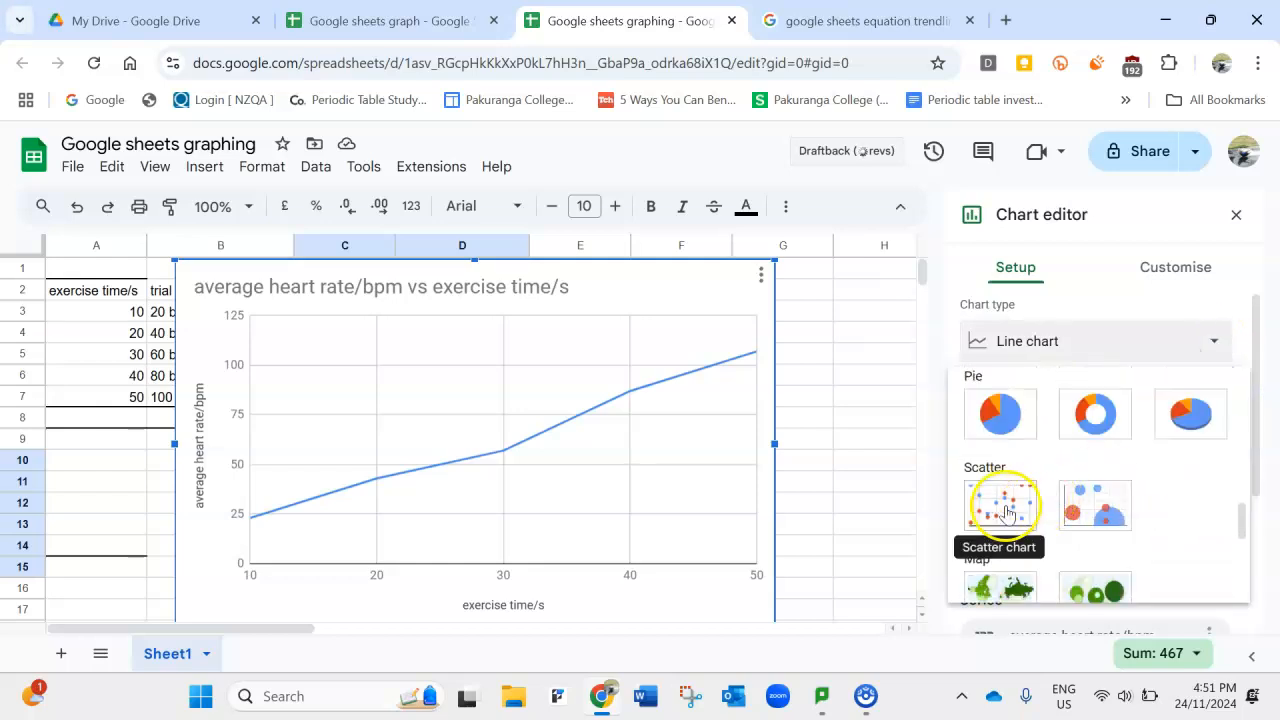
left_click(1000, 506)
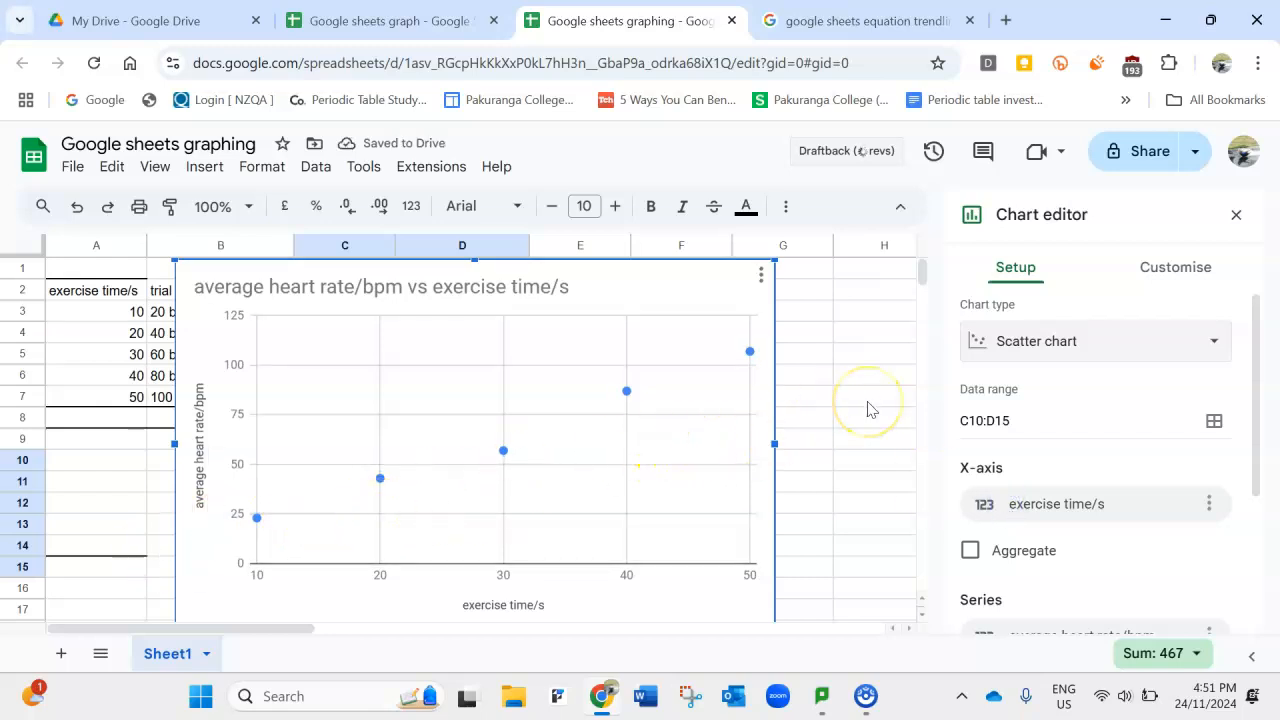
- Add a trend line to the average heart rate series and set its label to Use equation
left_click(1183, 272)
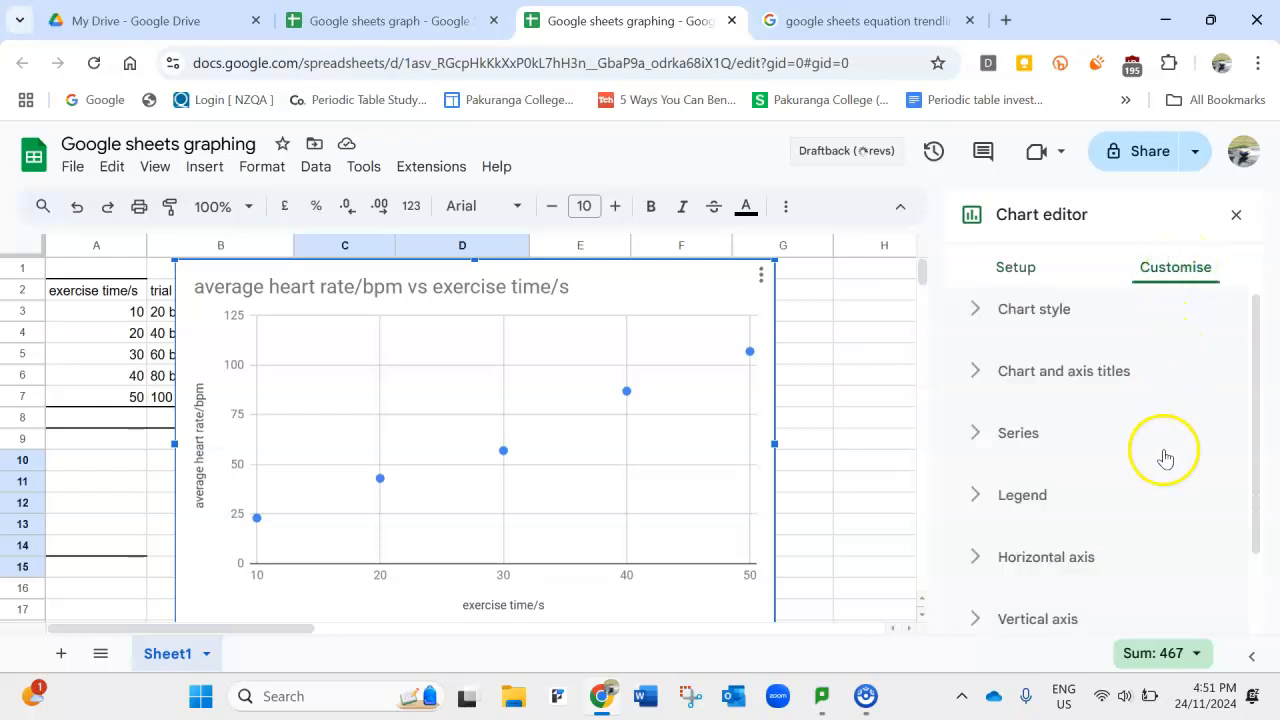
left_click(1010, 441)
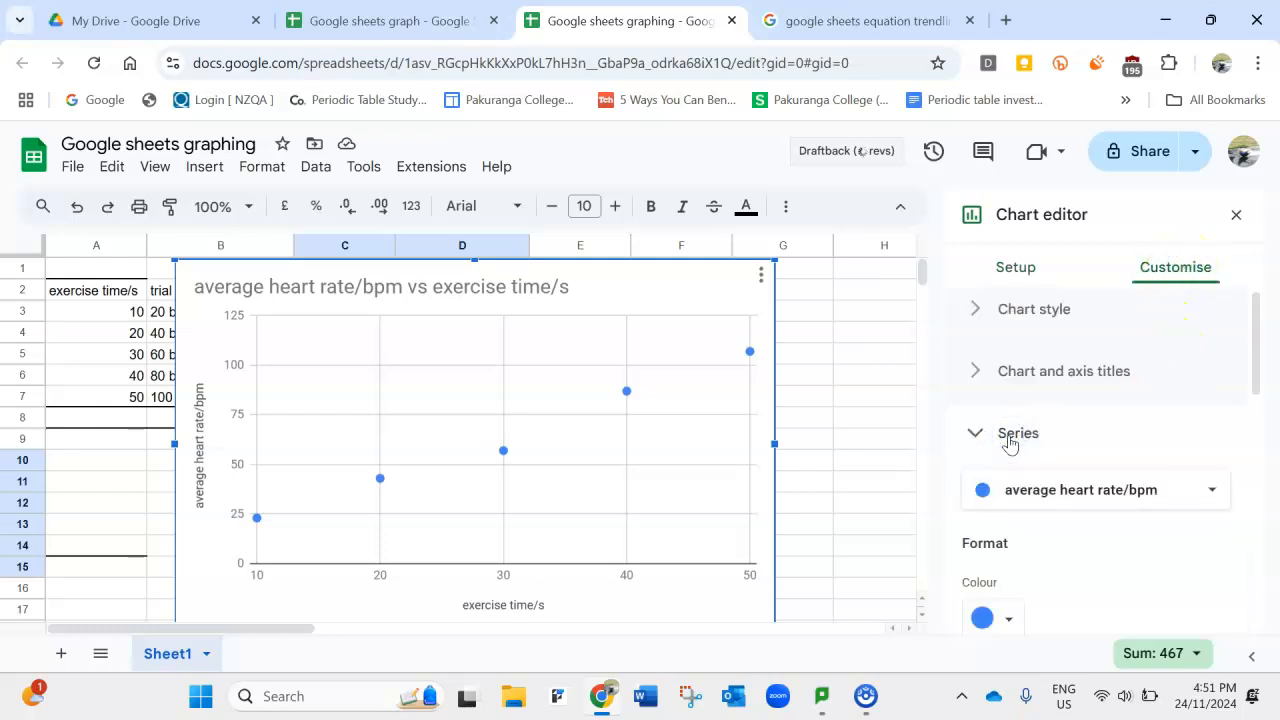
left_click_drag(1252, 355, 1243, 528)
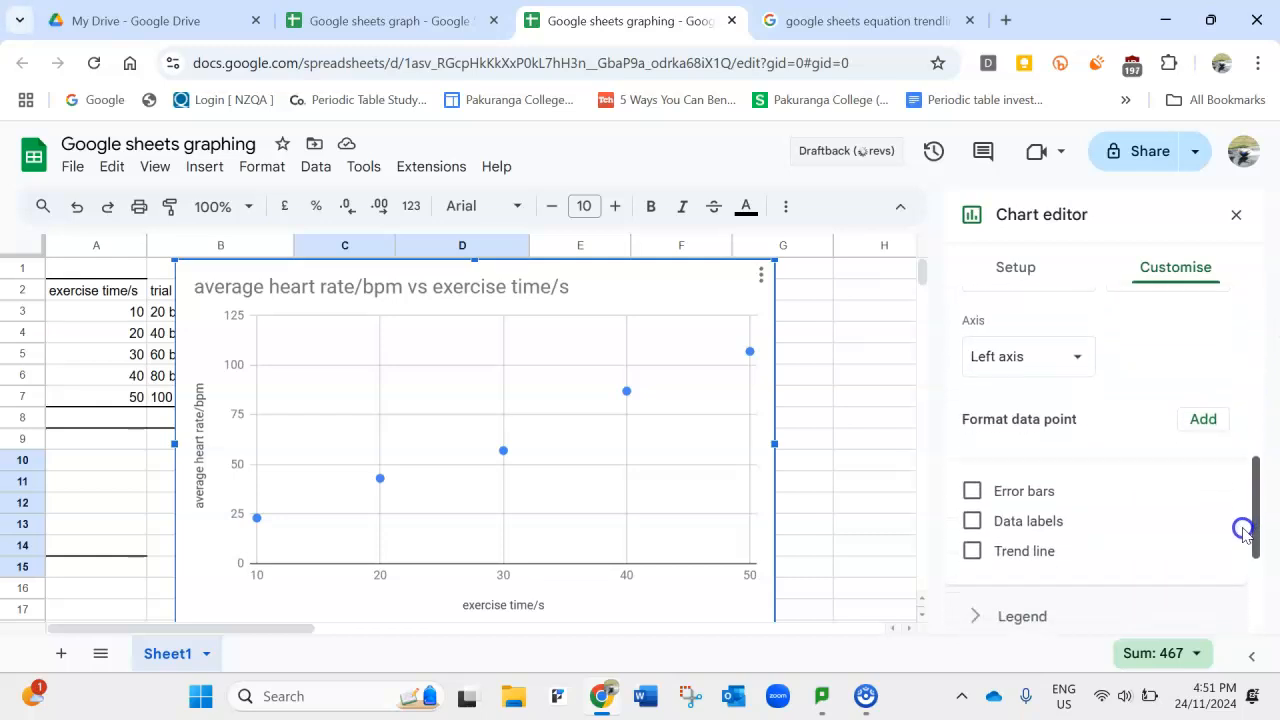
left_click(973, 551)
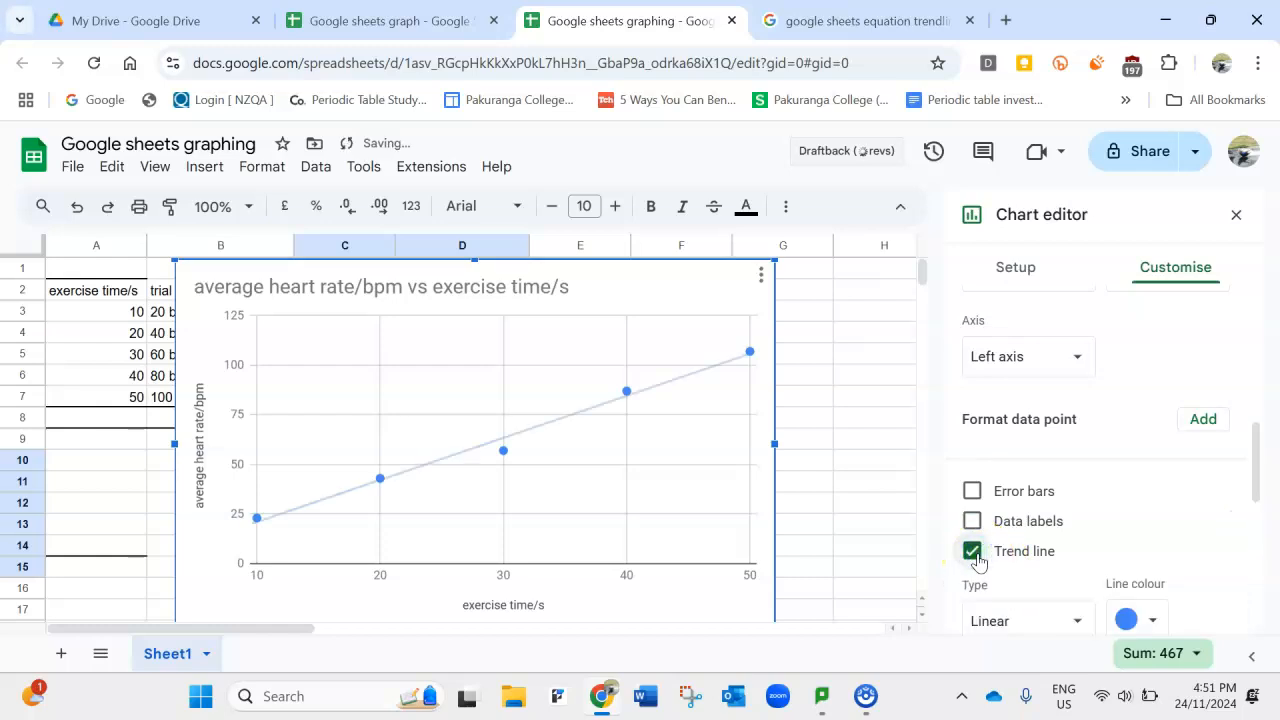
left_click_drag(1257, 440, 1255, 518)
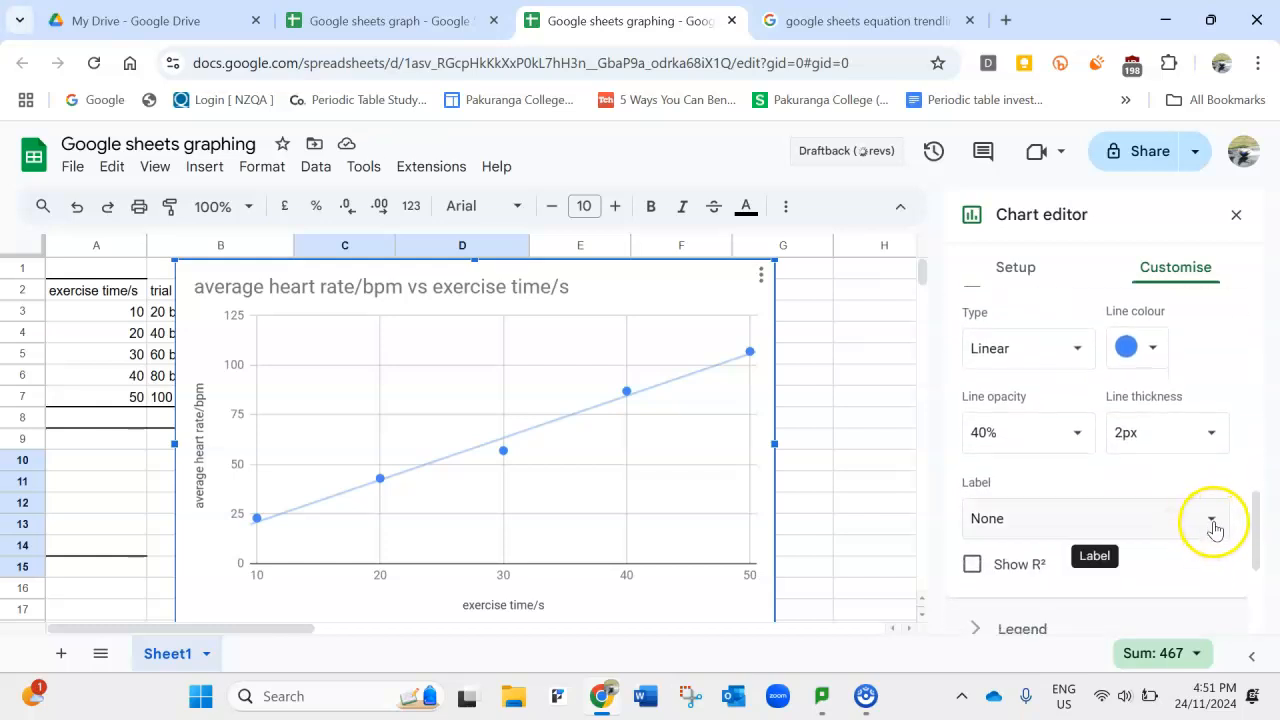
left_click(1213, 523)
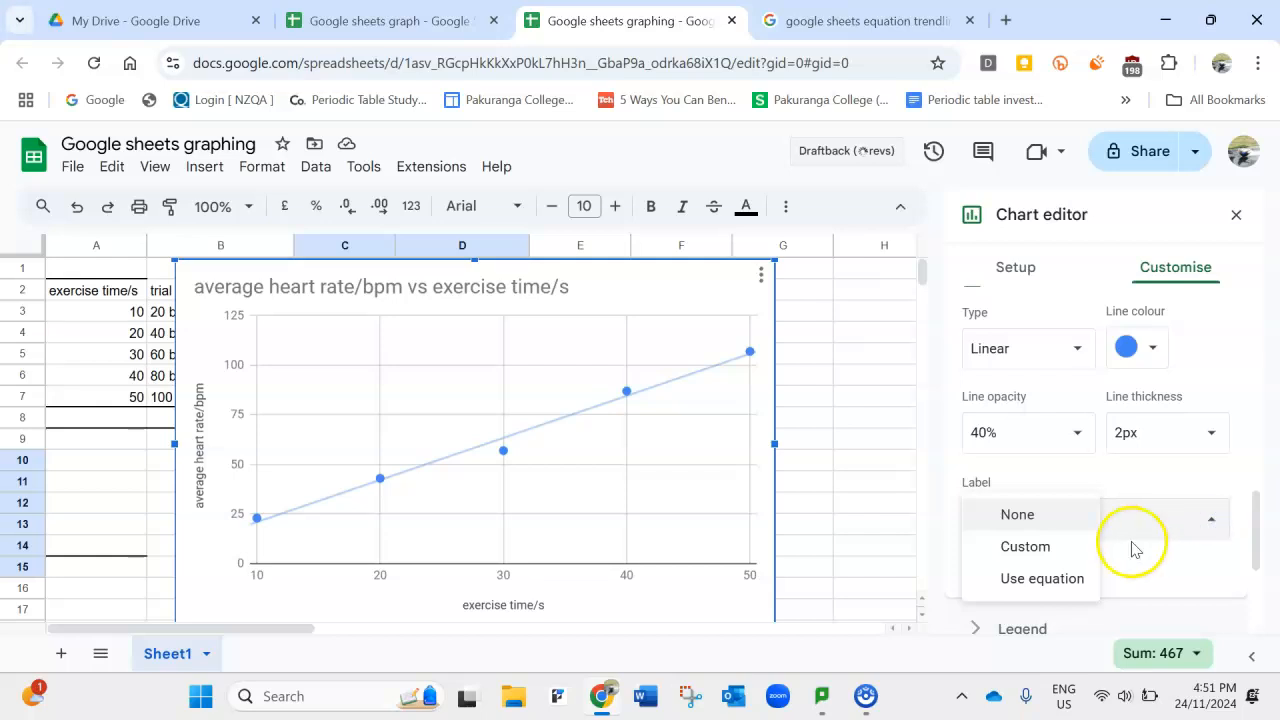
left_click(1057, 584)
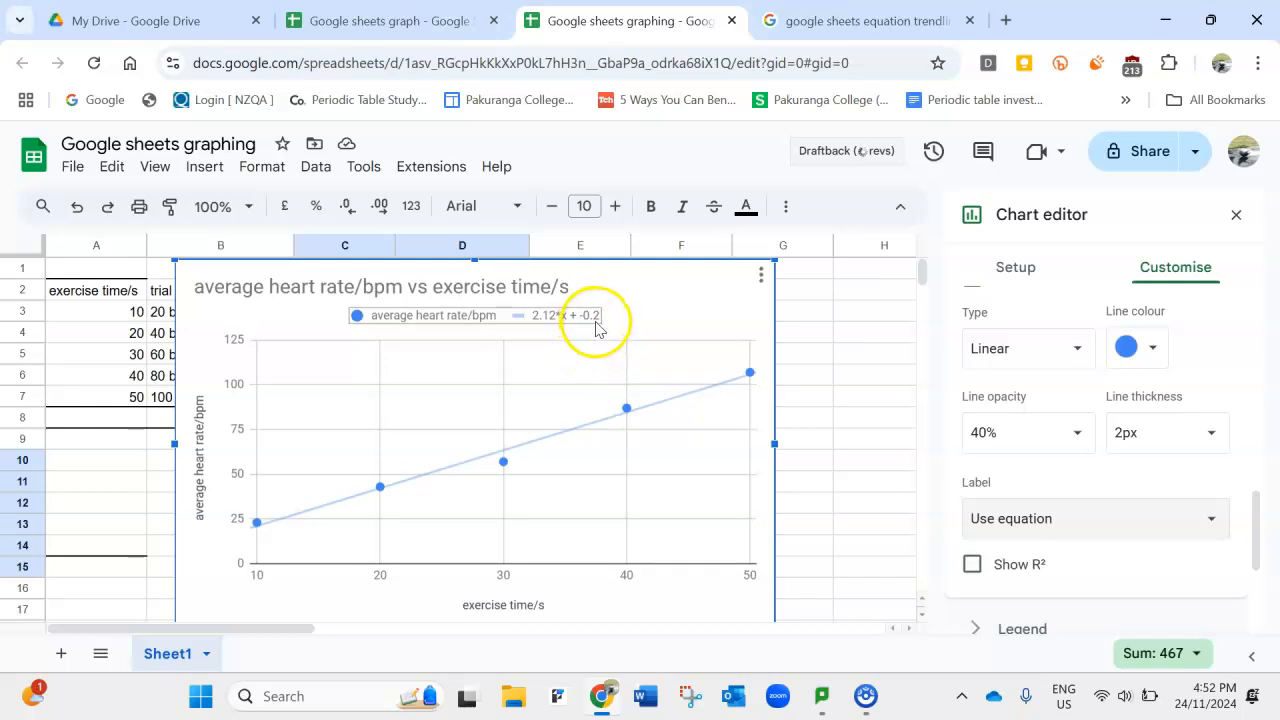
- Write the trend line's equation below the chart in B20 as "average heart rate in bpm = 2.12 x exercise time in s + -0.2"
scroll(864, 403, "down", 2)
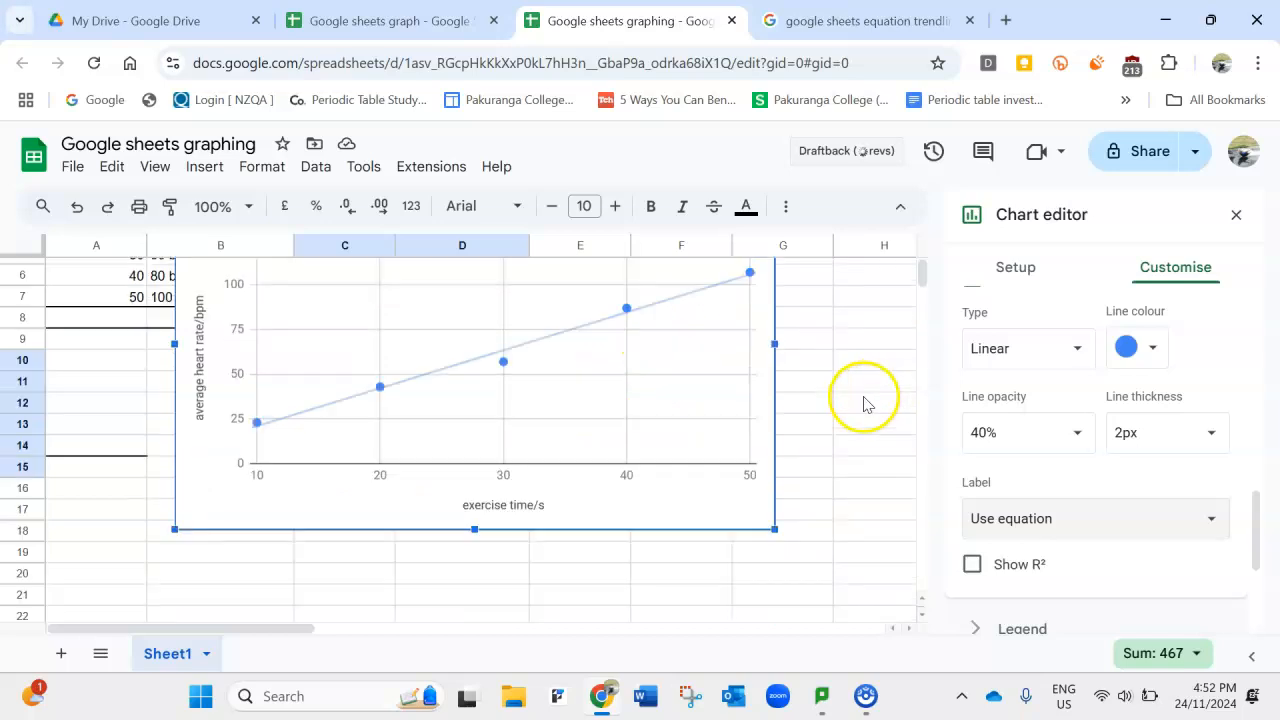
left_click(266, 580)
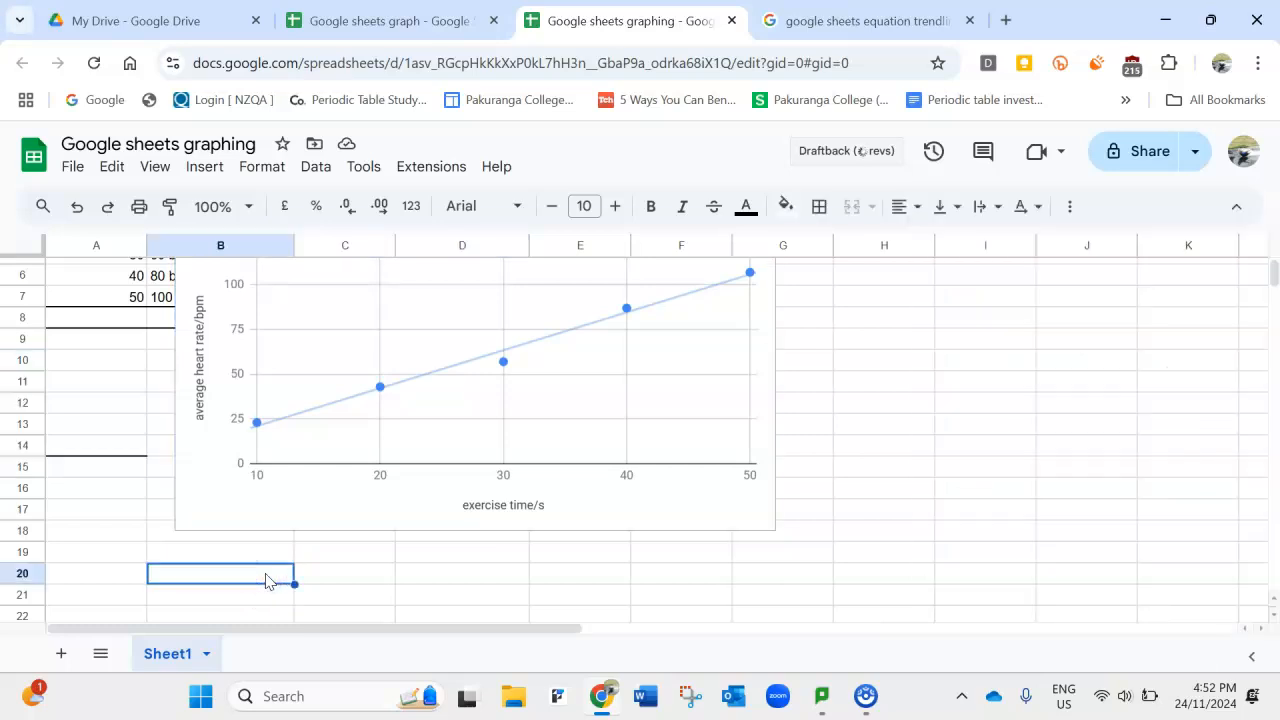
type("average heart rate in")
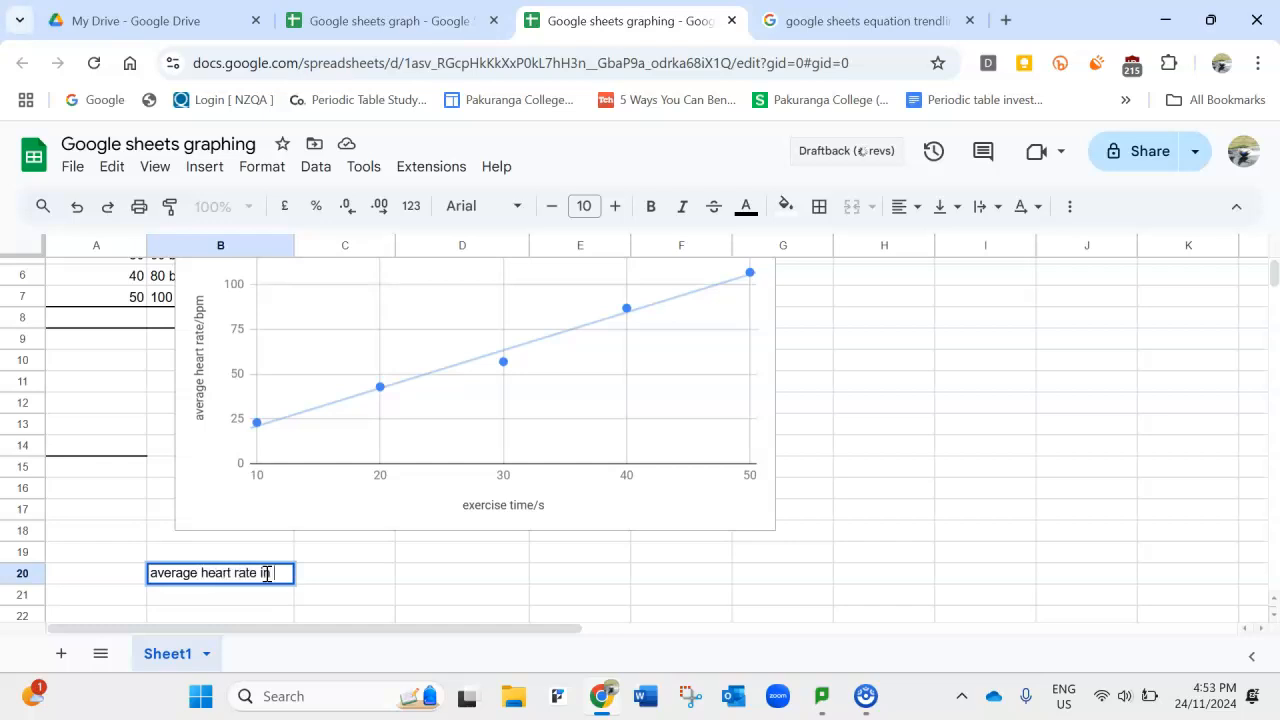
type("pm")
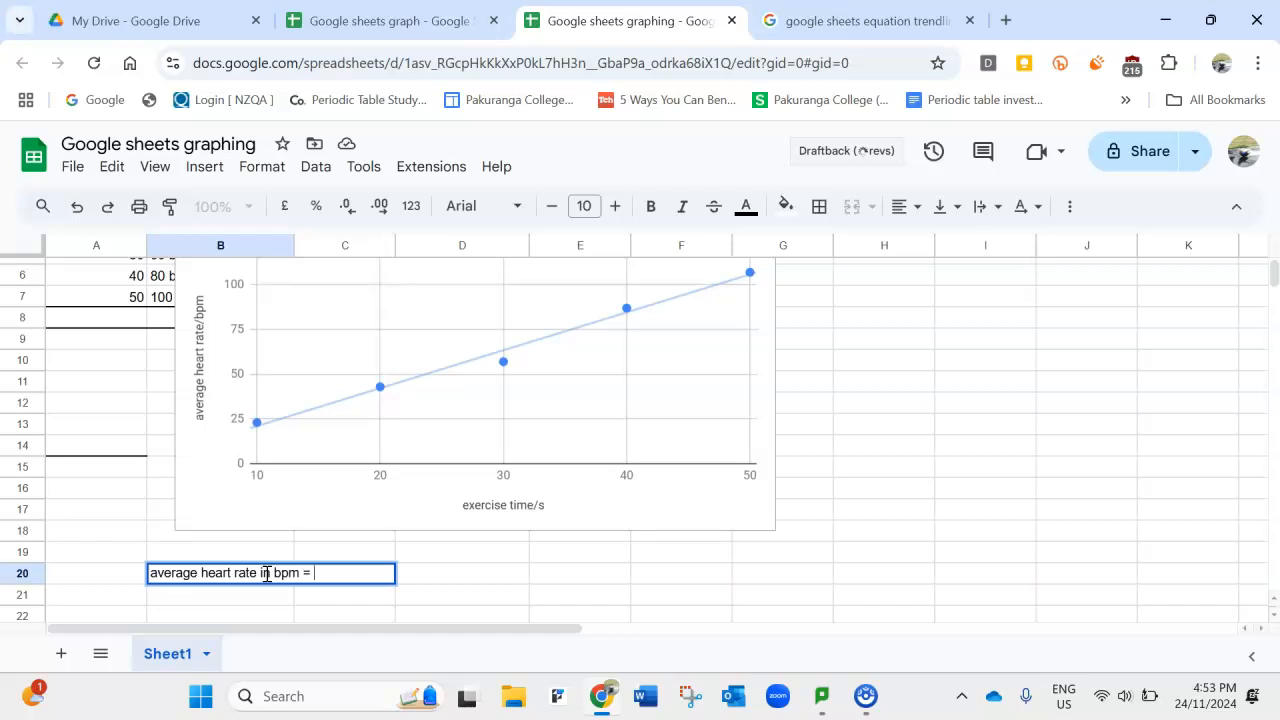
type(" =")
scroll(843, 395, "up", 2)
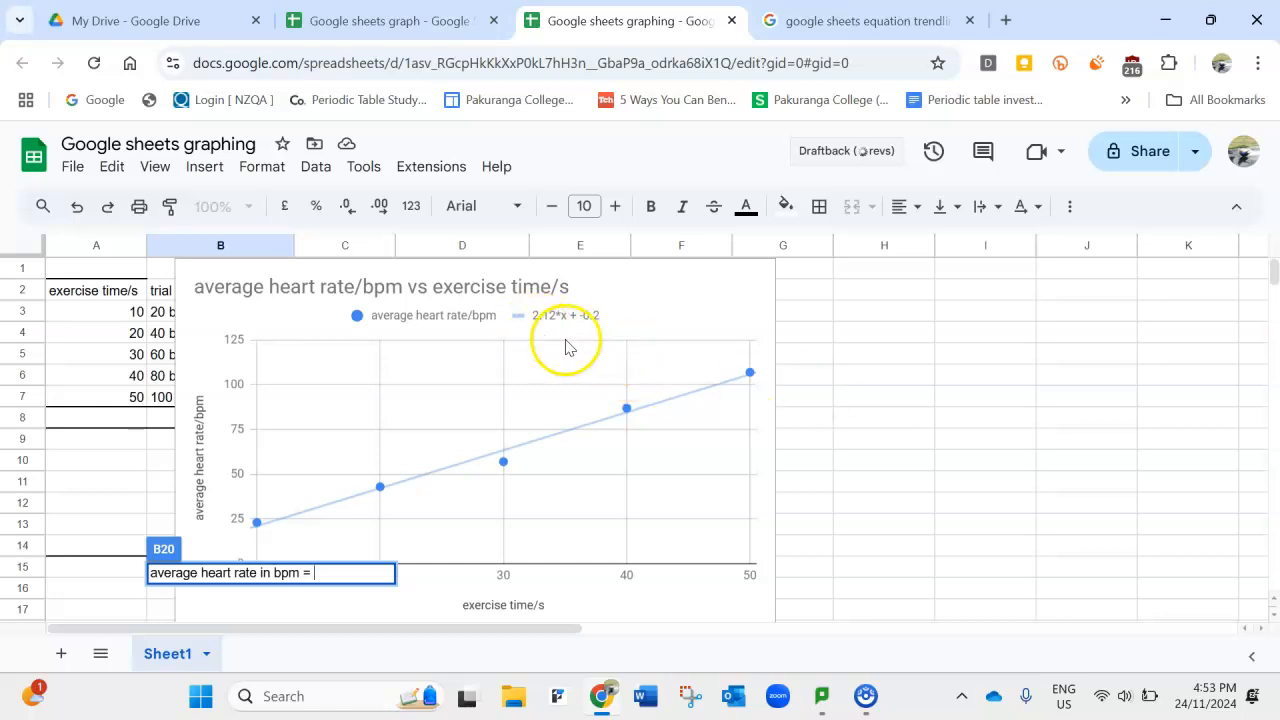
scroll(940, 431, "down", 5)
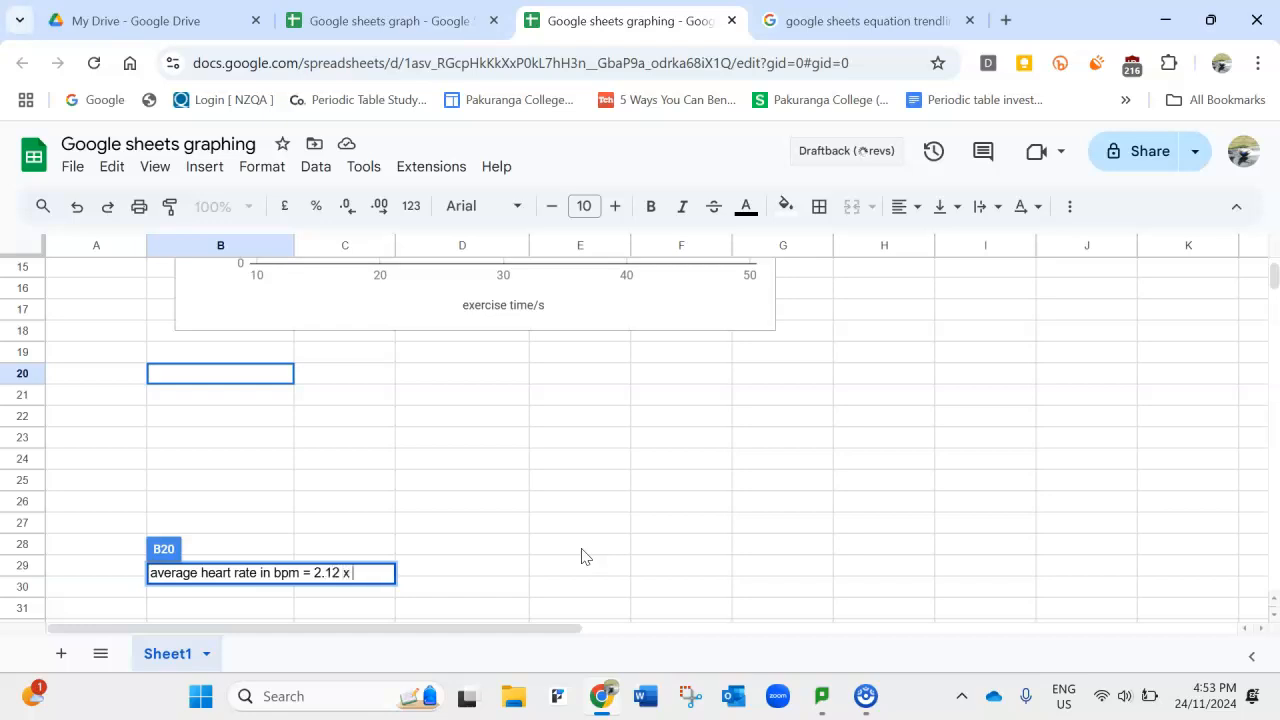
type("ise time in s +")
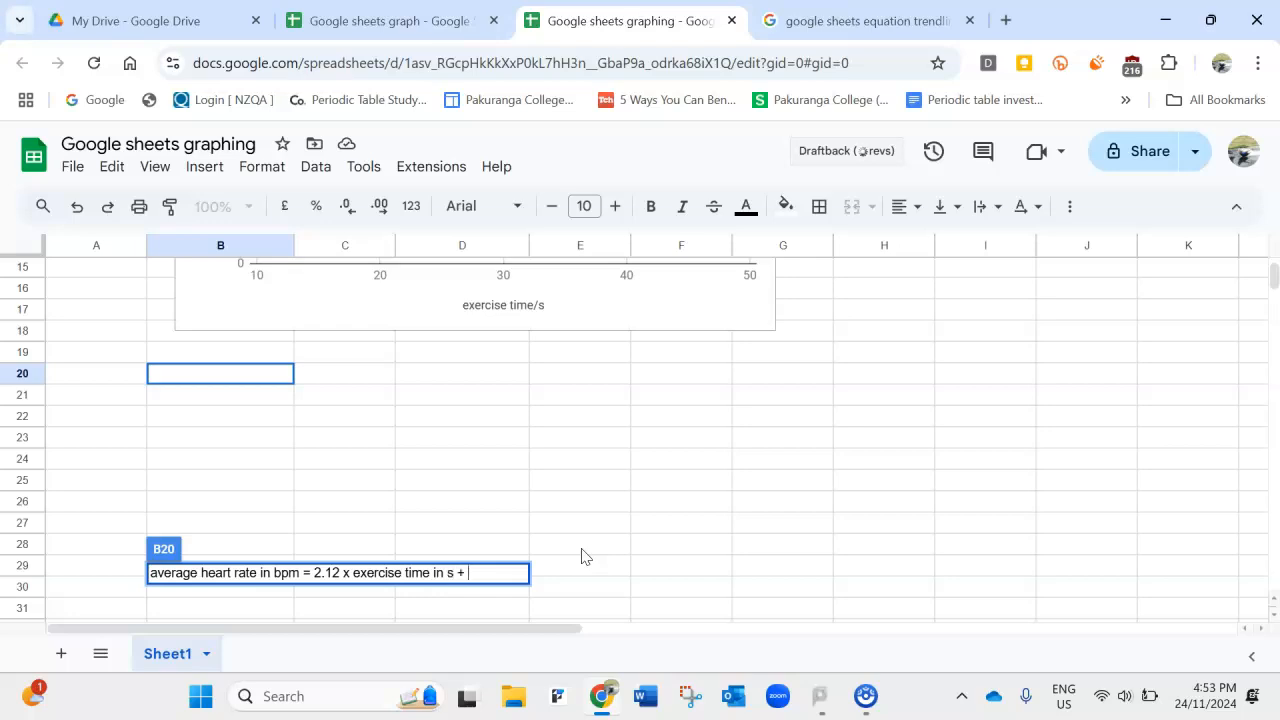
scroll(935, 374, "up", 3)
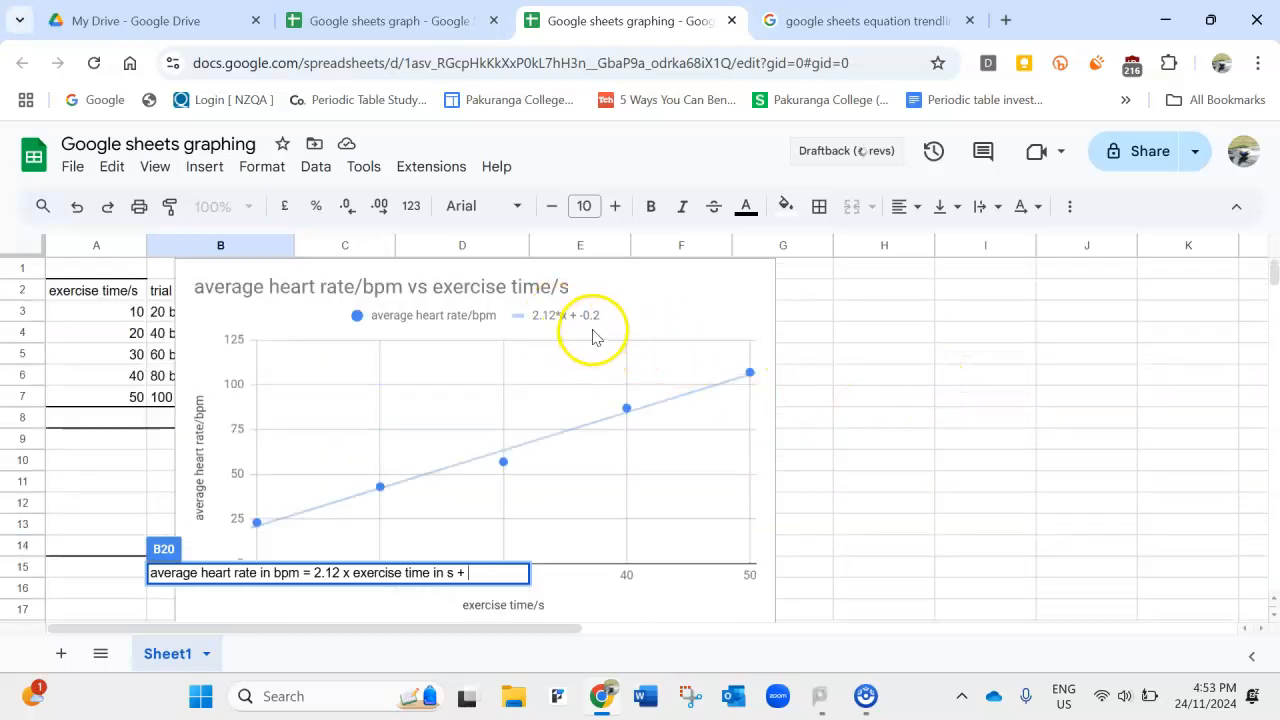
scroll(860, 390, "down", 5)
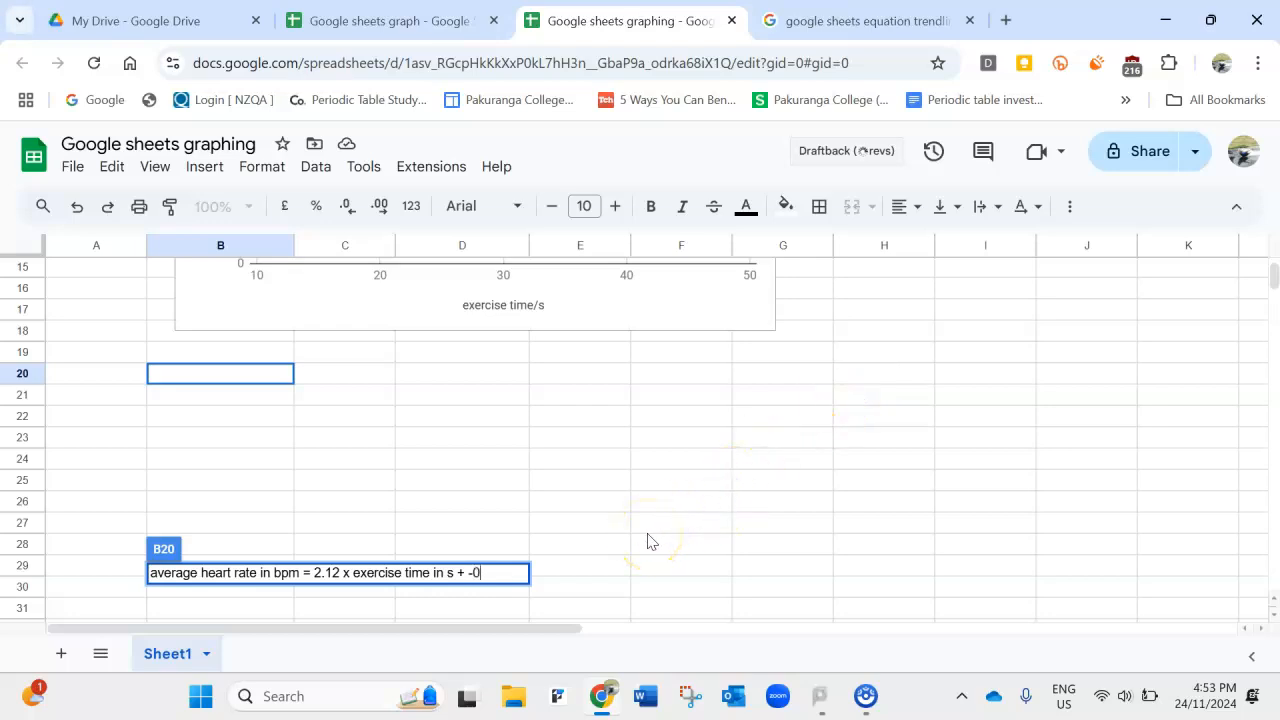
left_click(560, 572)
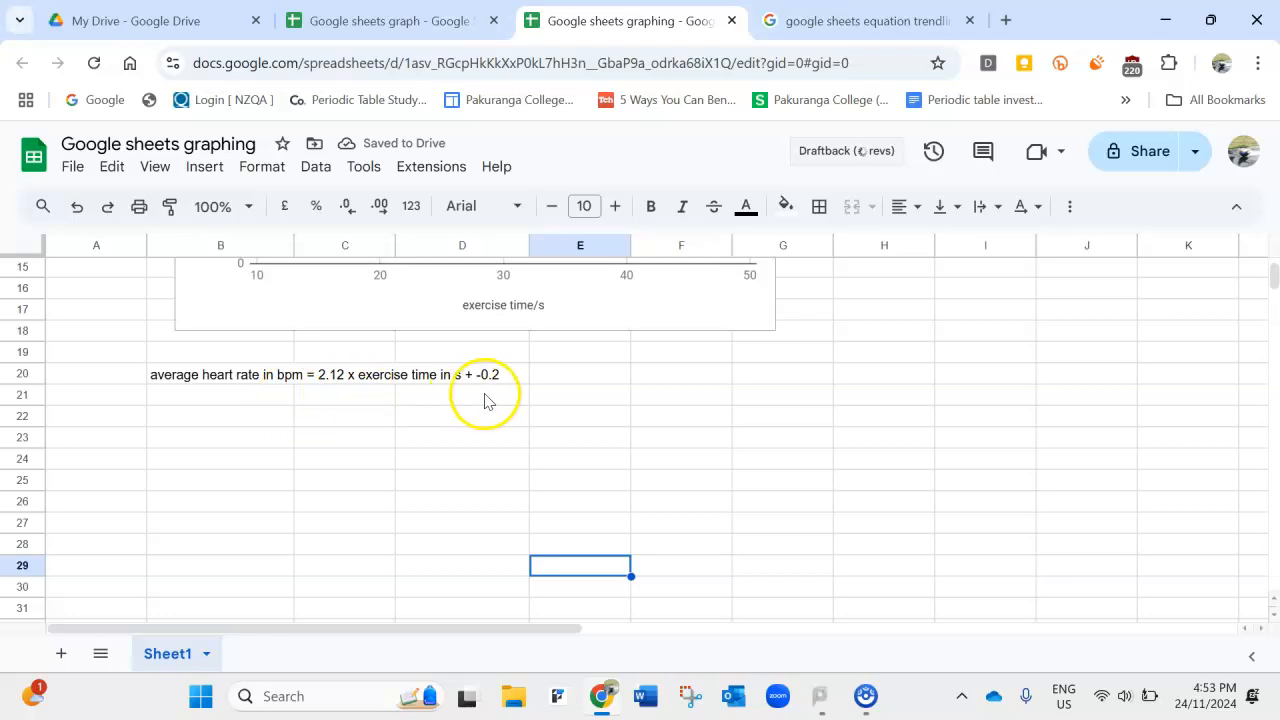
scroll(760, 326, "up", 5)
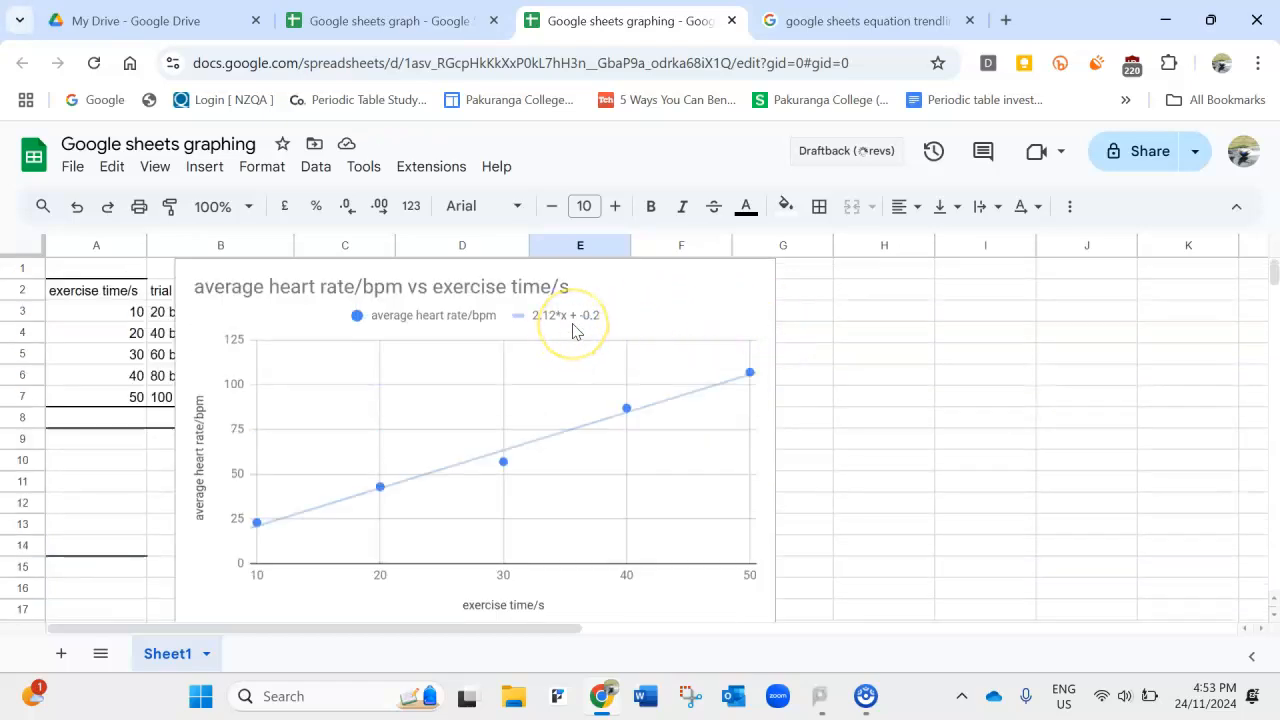
scroll(573, 330, "down", 6)
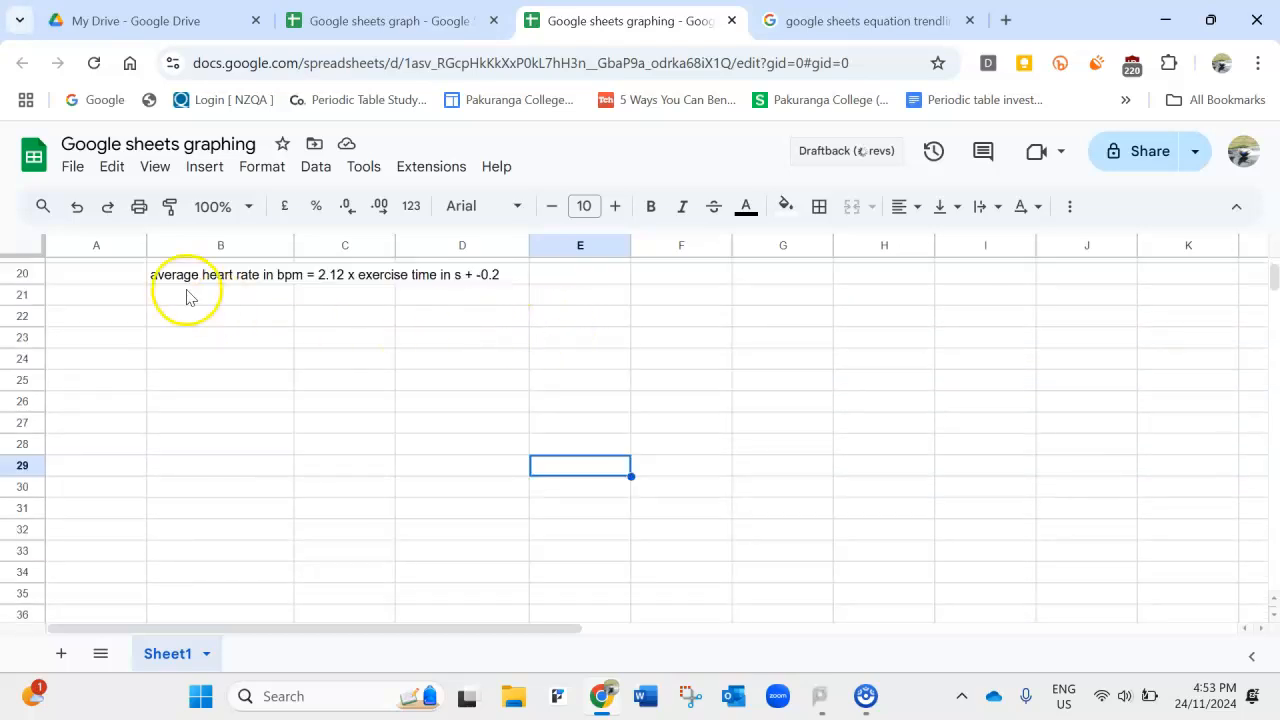